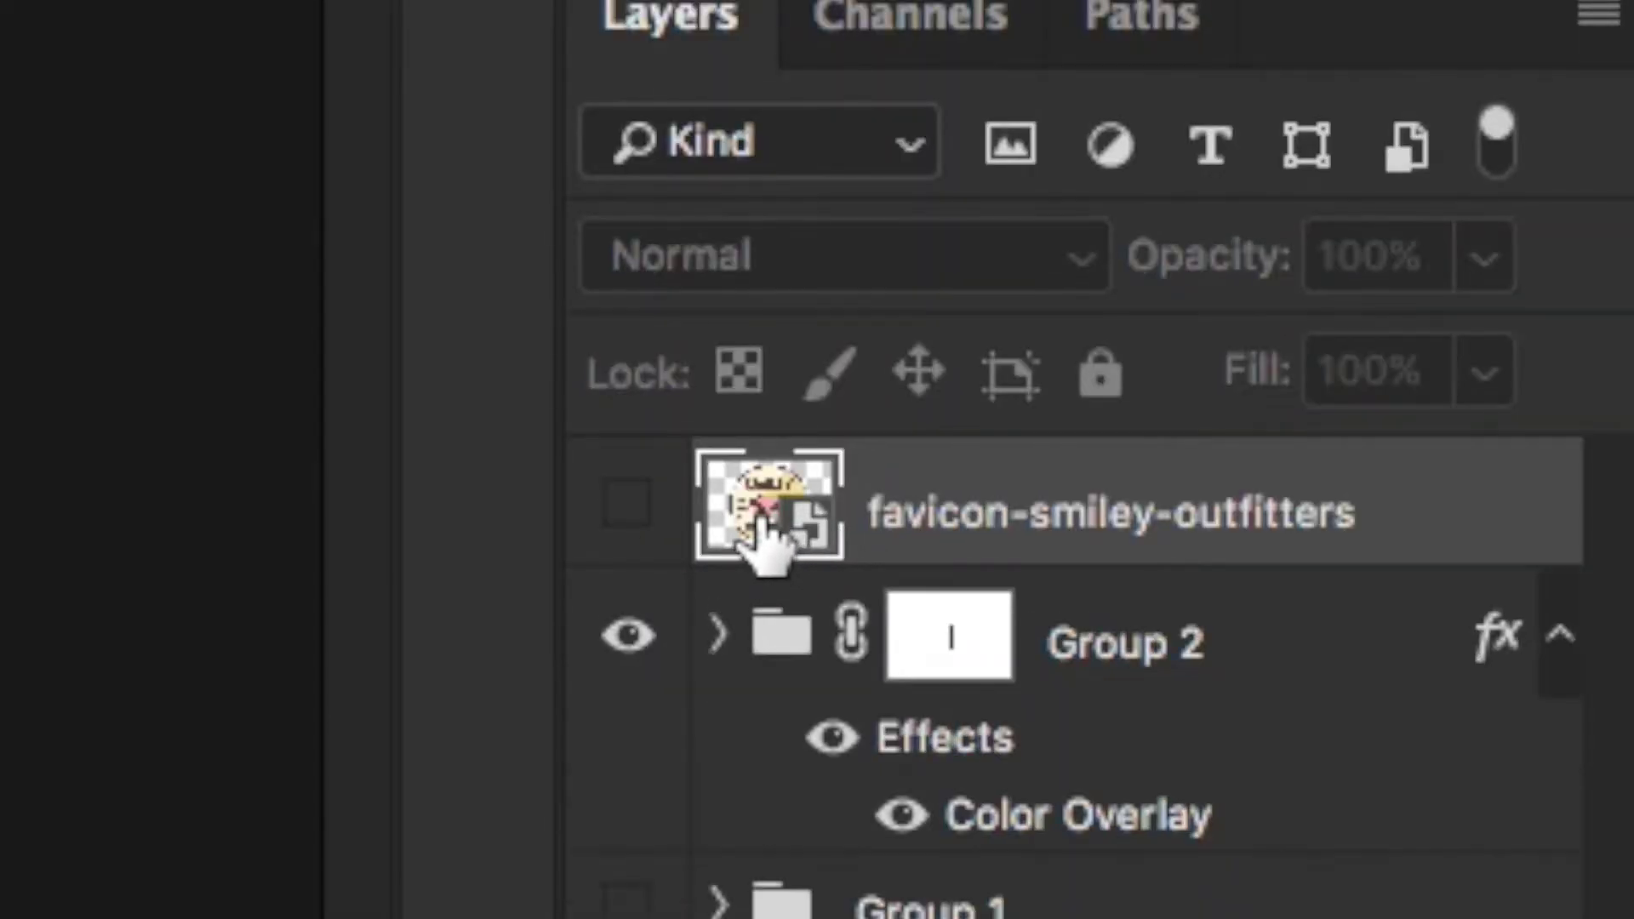
- In the open patch artwork file, hide Group 2 and show the favicon-smiley-outfitters layer
{"action": "double_click", "coordinate": [760, 518]}
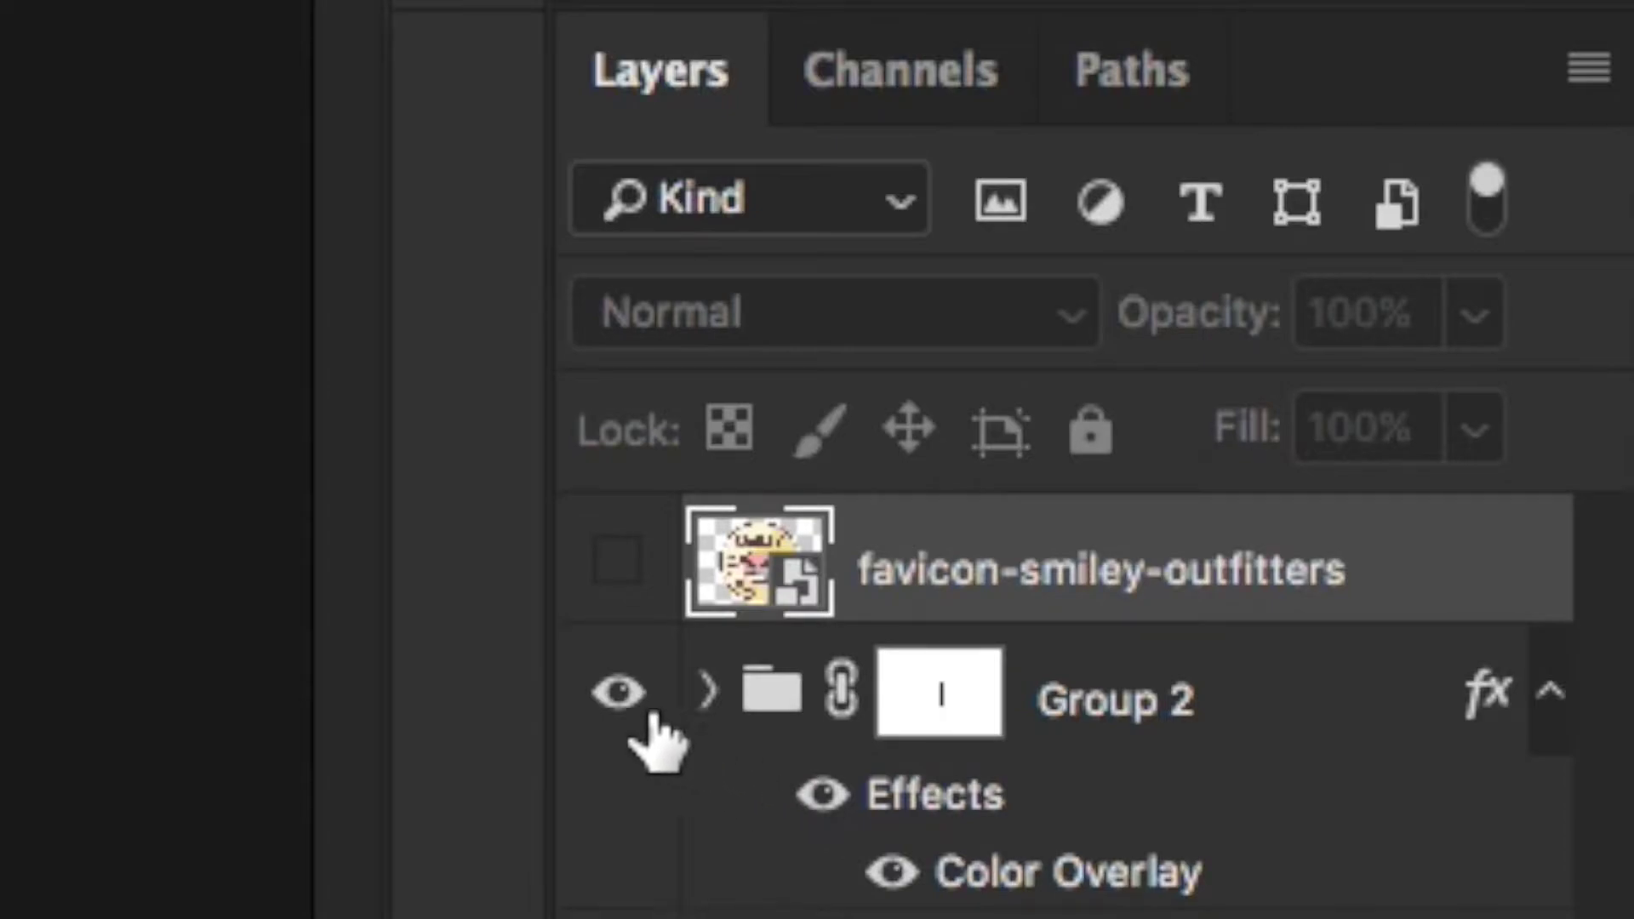
{"action": "left_click", "coordinate": [1400, 618]}
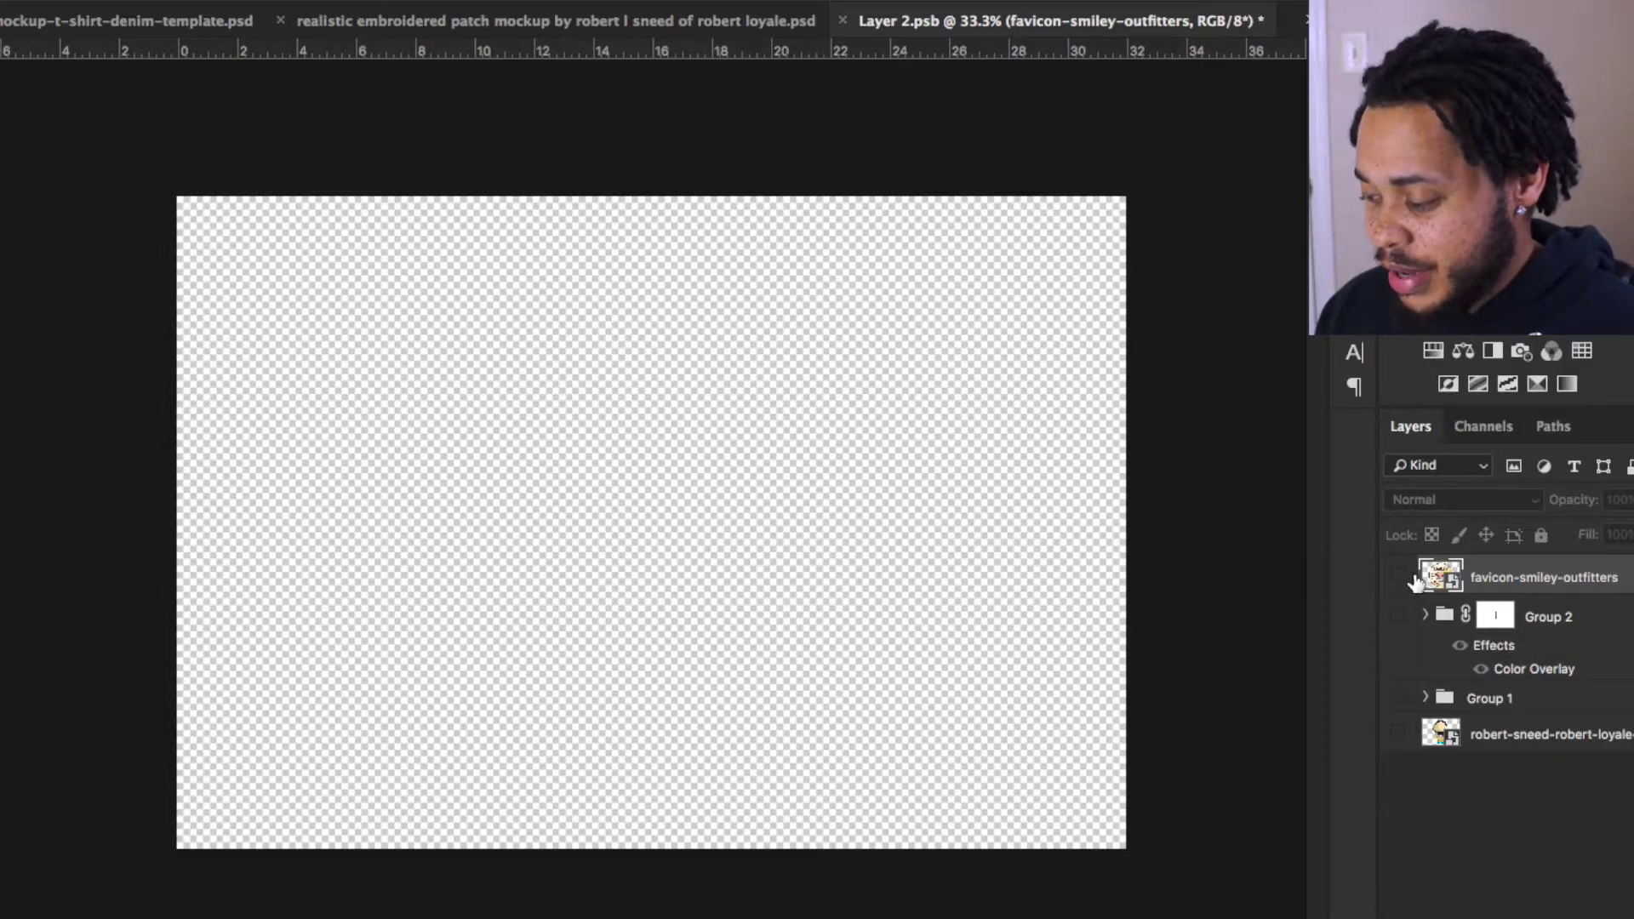
{"action": "left_click", "coordinate": [1405, 578]}
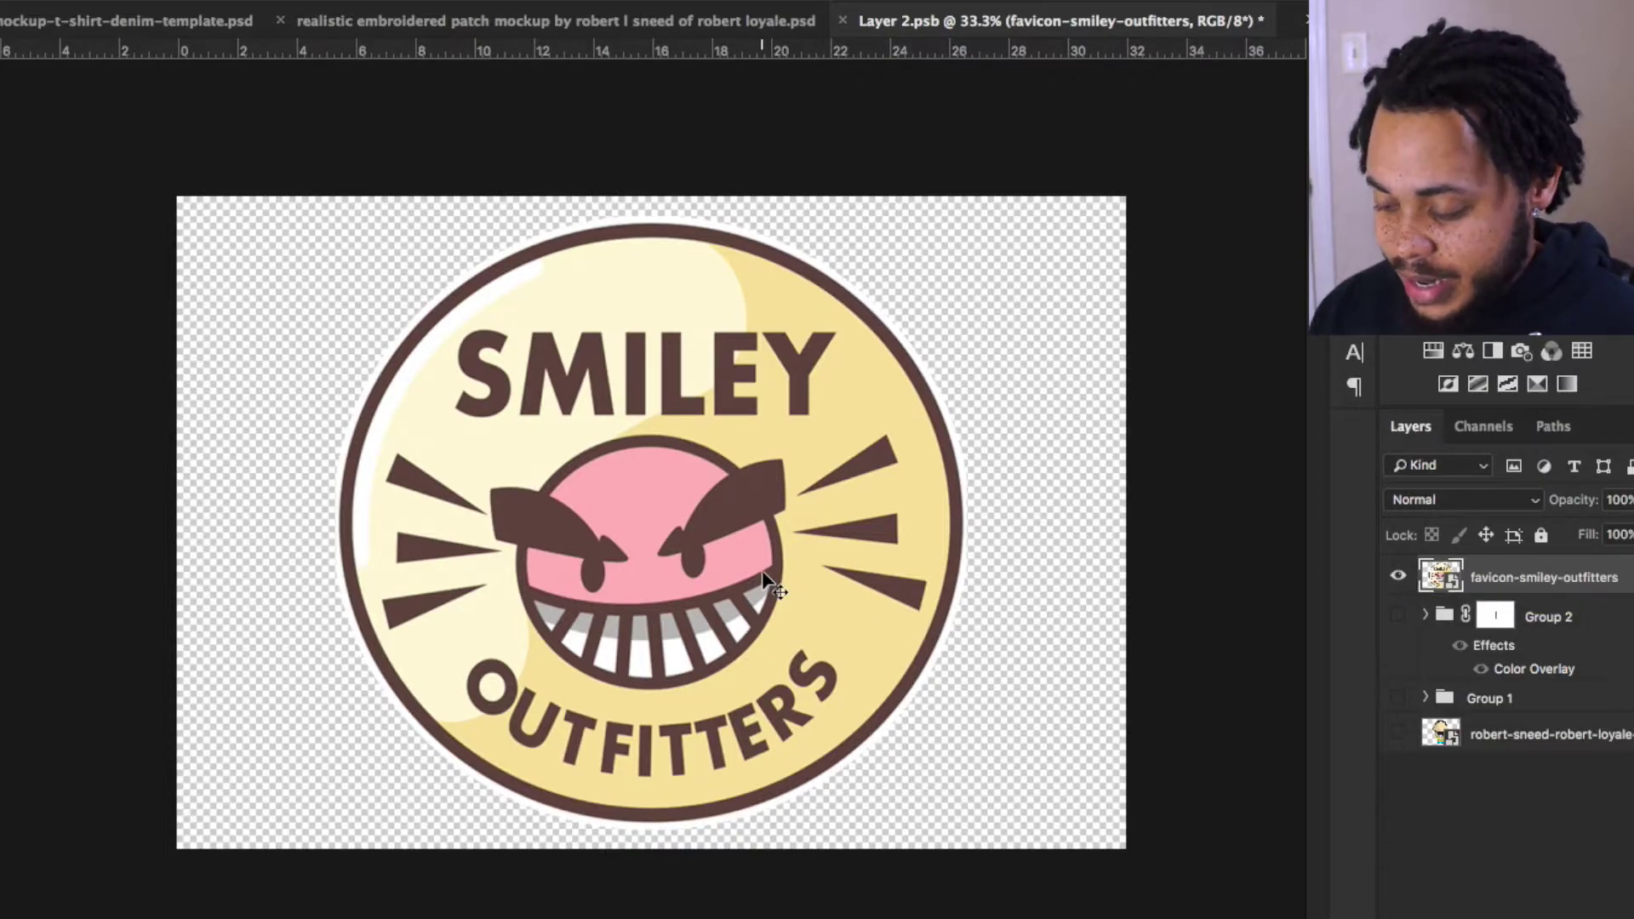
- Return to the realistic embroidered patch mockup and show its Color Fill 1 background layer
{"action": "left_click", "coordinate": [770, 47]}
{"action": "left_click", "coordinate": [474, 307]}
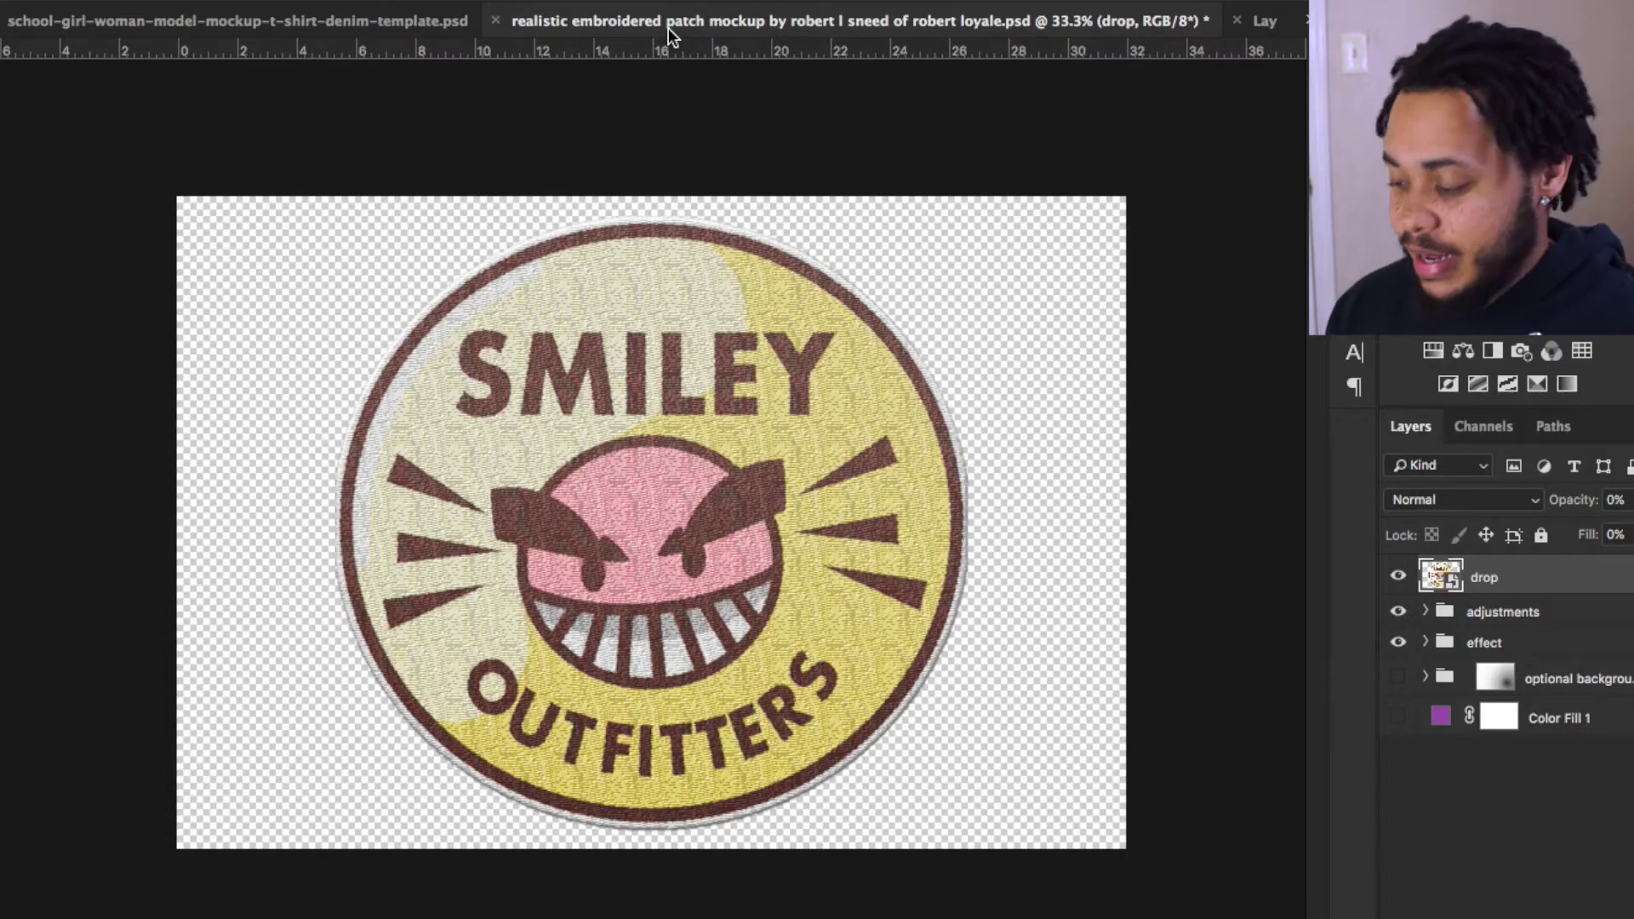
{"action": "left_click", "coordinate": [1399, 718]}
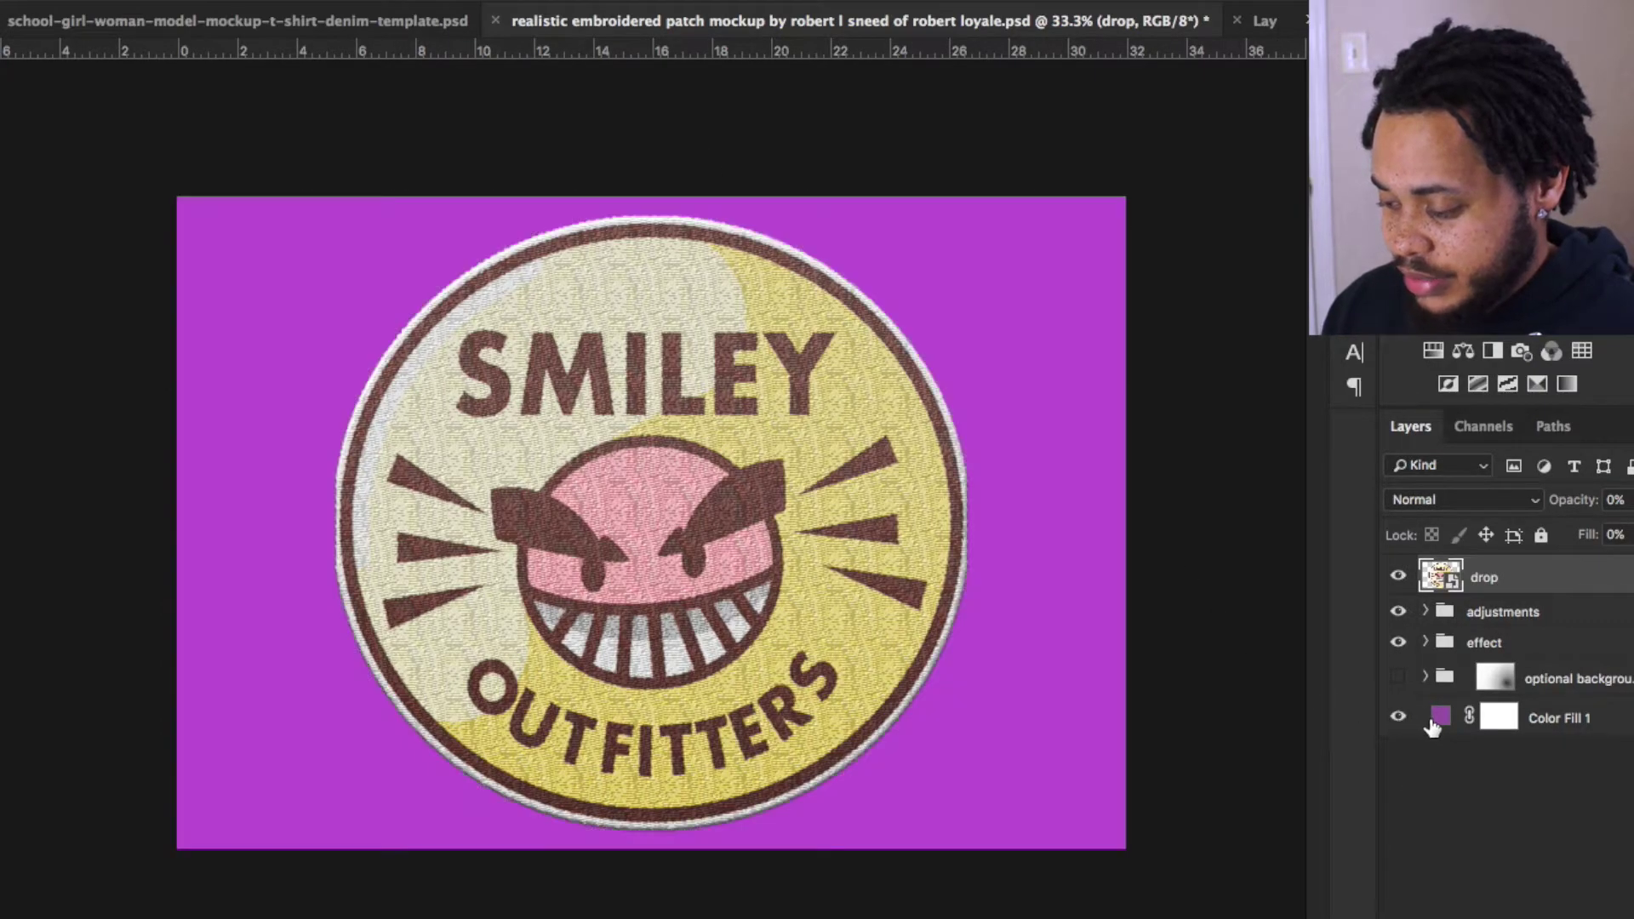
{"action": "left_click", "coordinate": [1435, 723]}
{"action": "double_click", "coordinate": [1436, 722]}
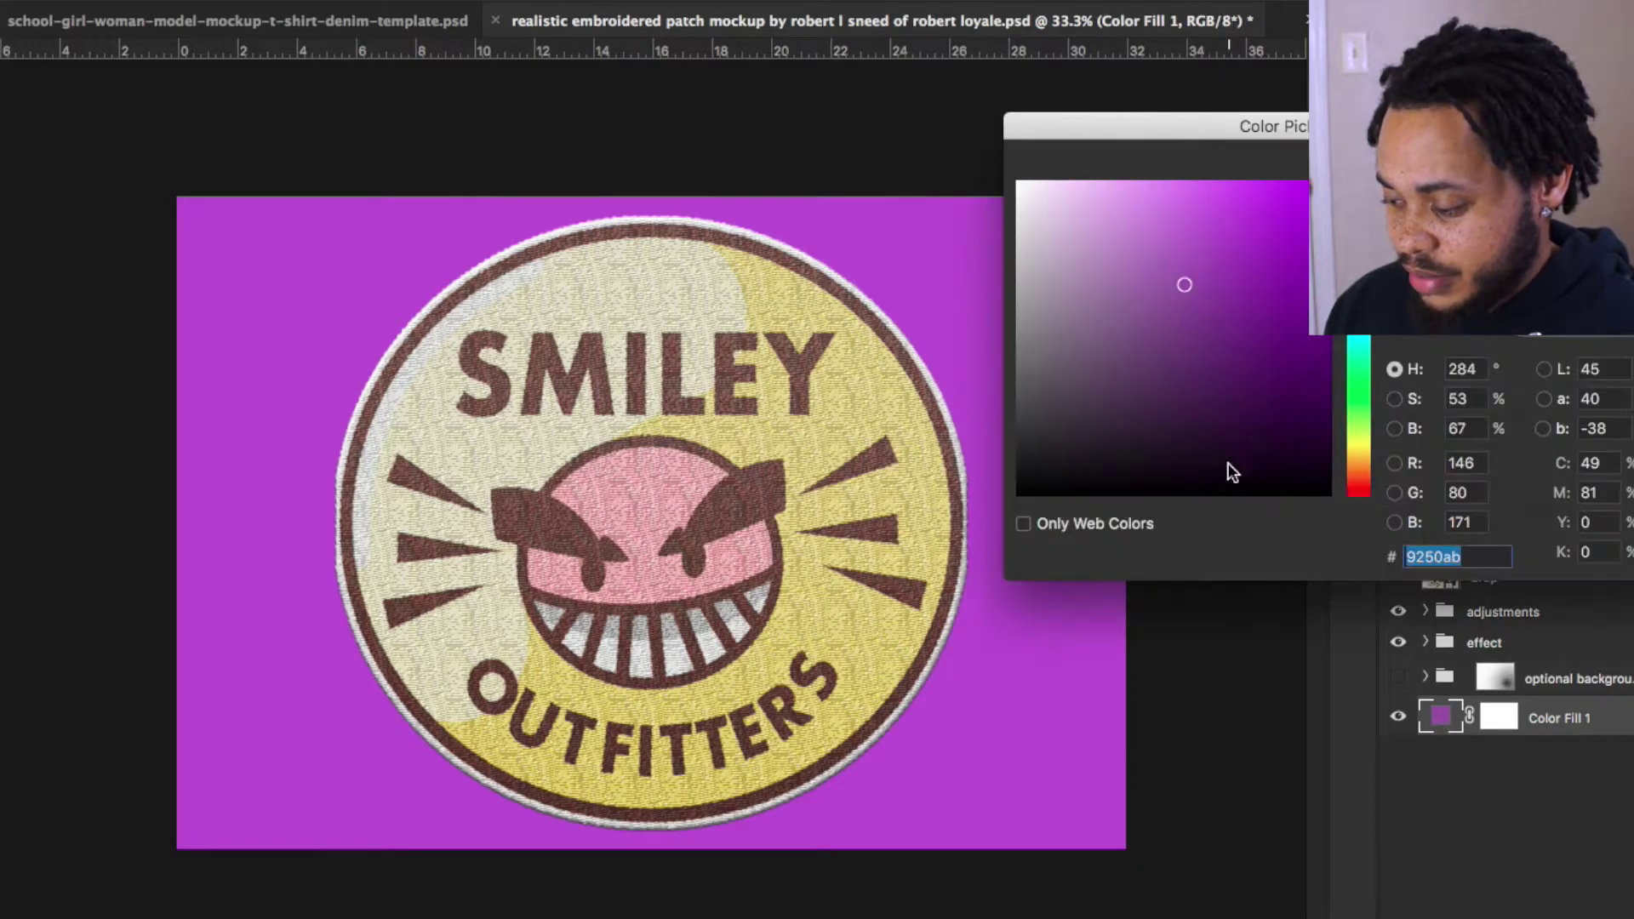
{"action": "left_click_drag", "start_coordinate": [1130, 349], "coordinate": [993, 138]}
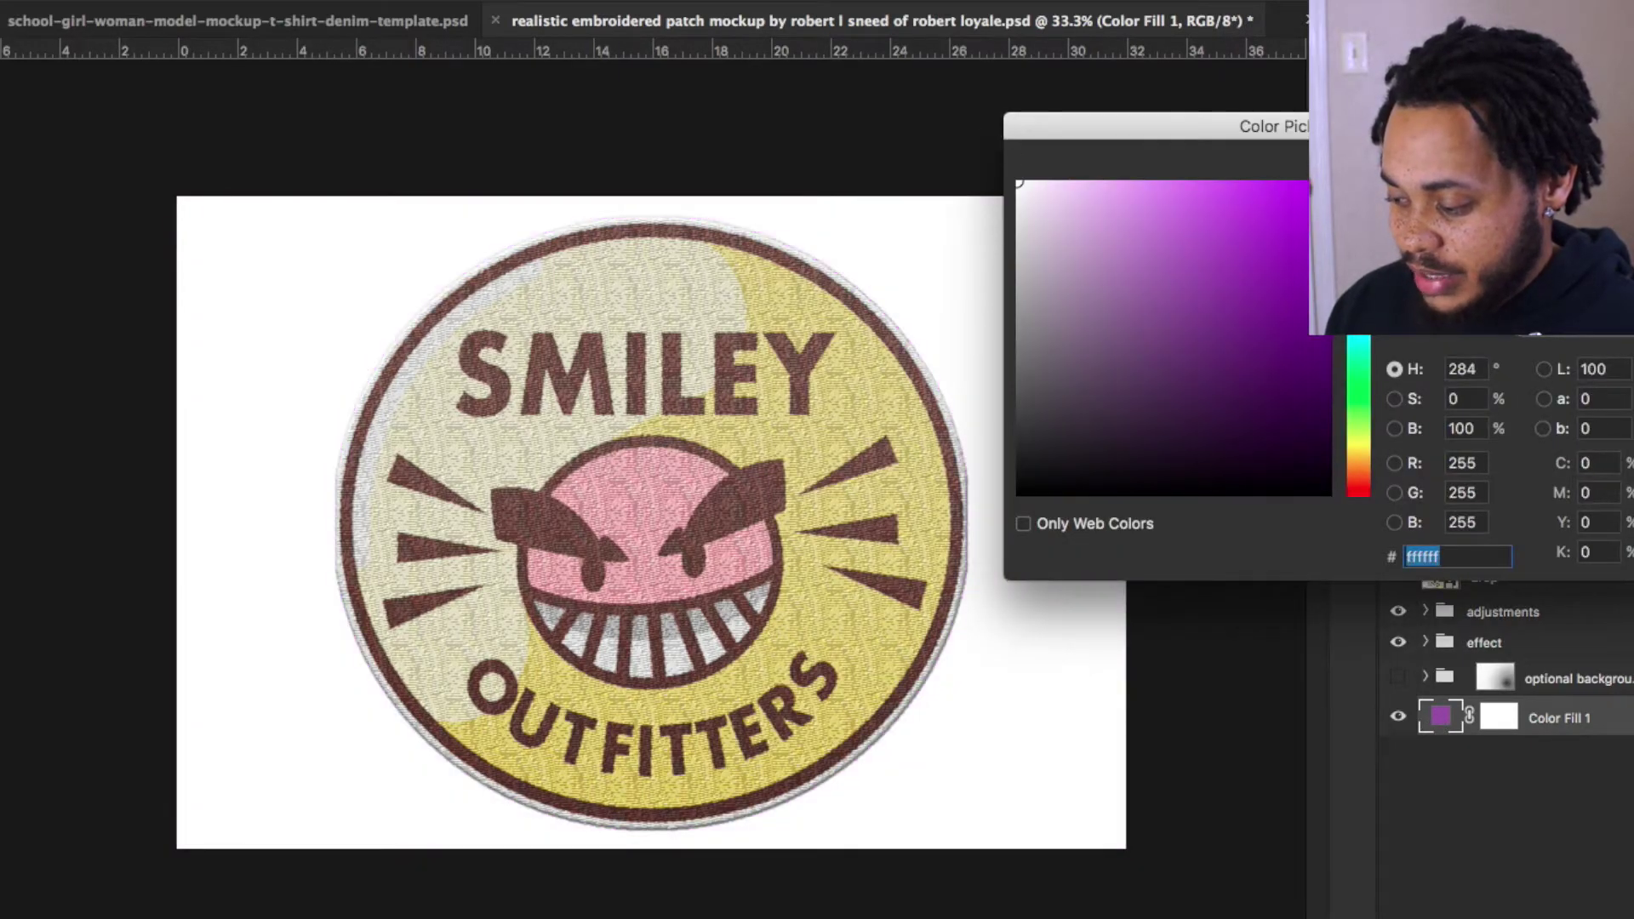
{"action": "key", "text": "Escape"}
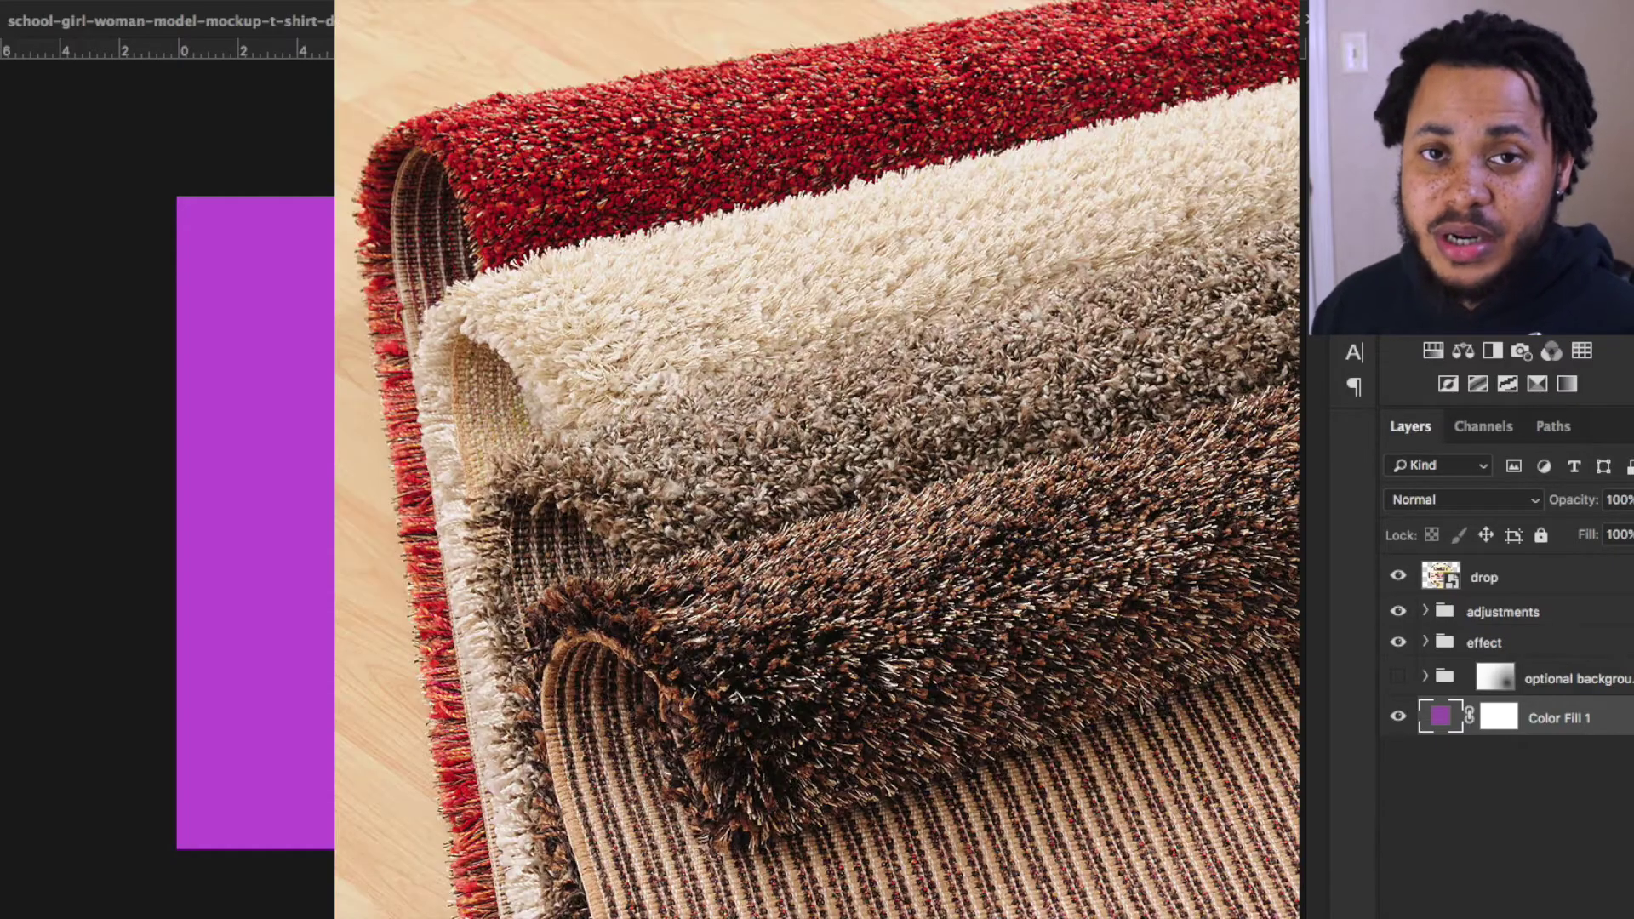
- Open the contents of the mockup's drop smart object so the smiley artwork is ready for editing
{"action": "left_click", "coordinate": [1503, 580]}
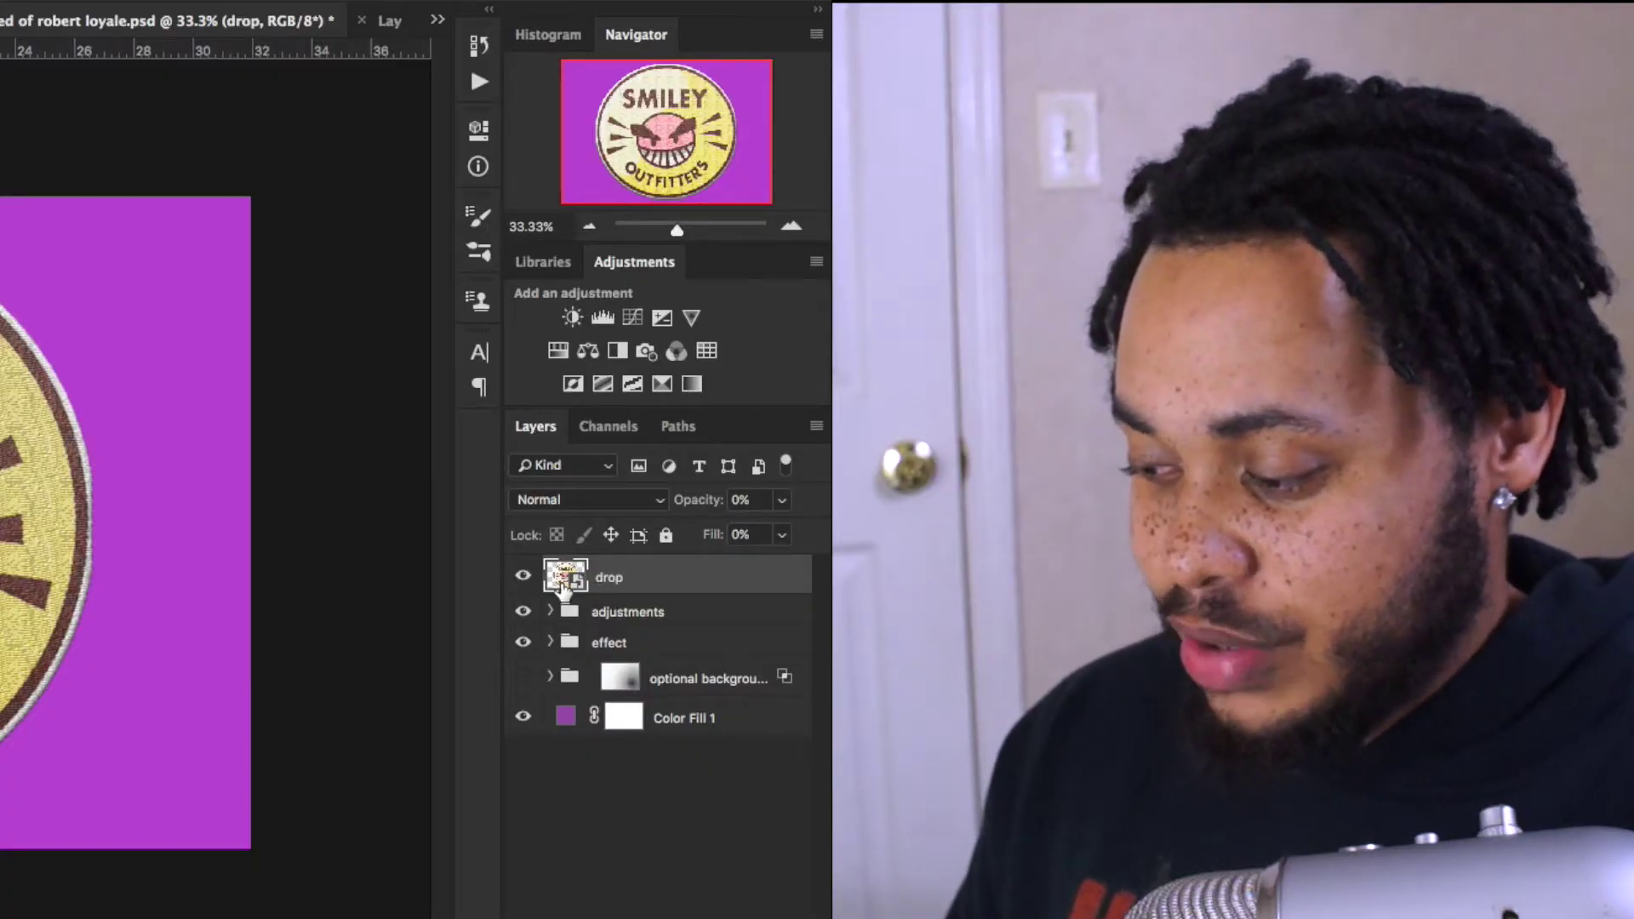
{"action": "double_click", "coordinate": [1440, 576]}
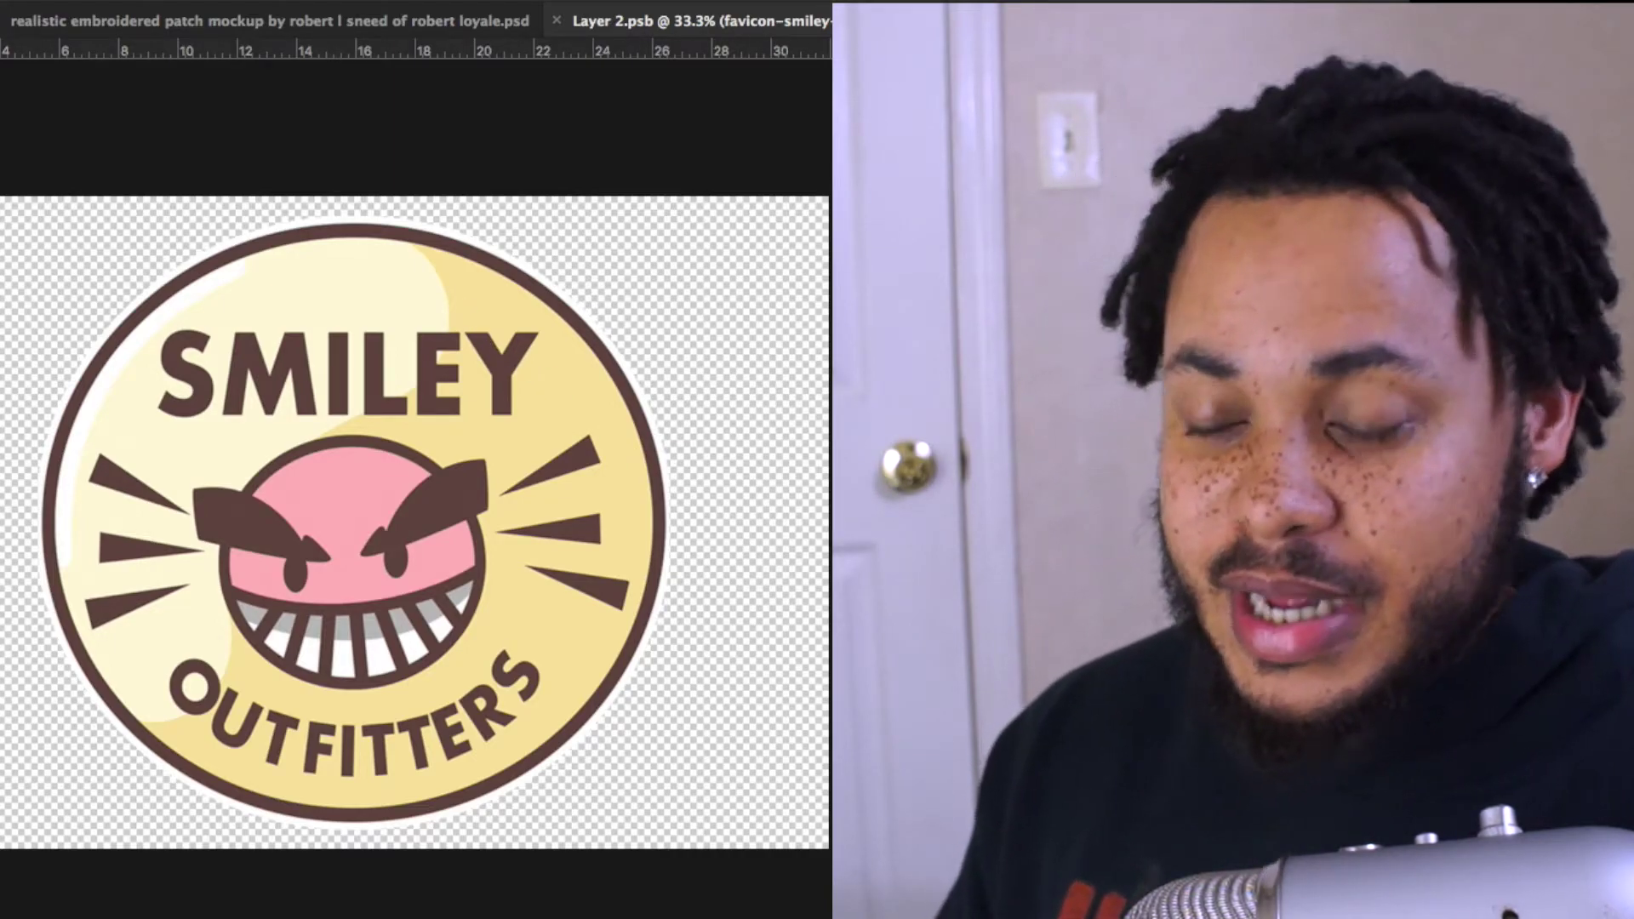
{"action": "left_click", "coordinate": [432, 23]}
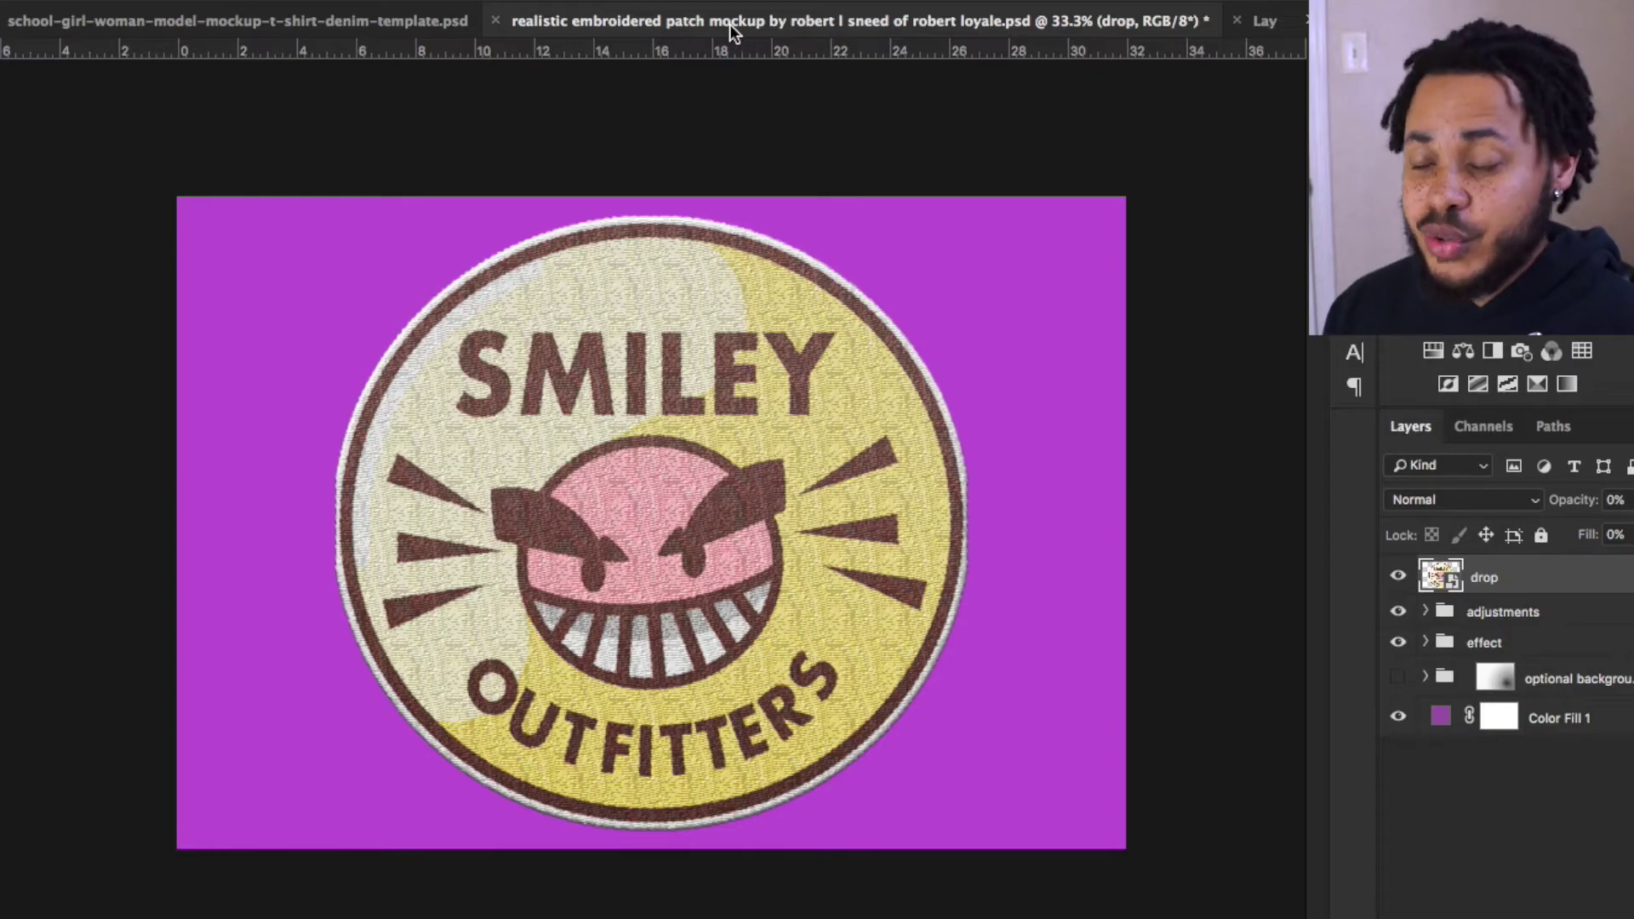
{"action": "left_click", "coordinate": [1265, 20]}
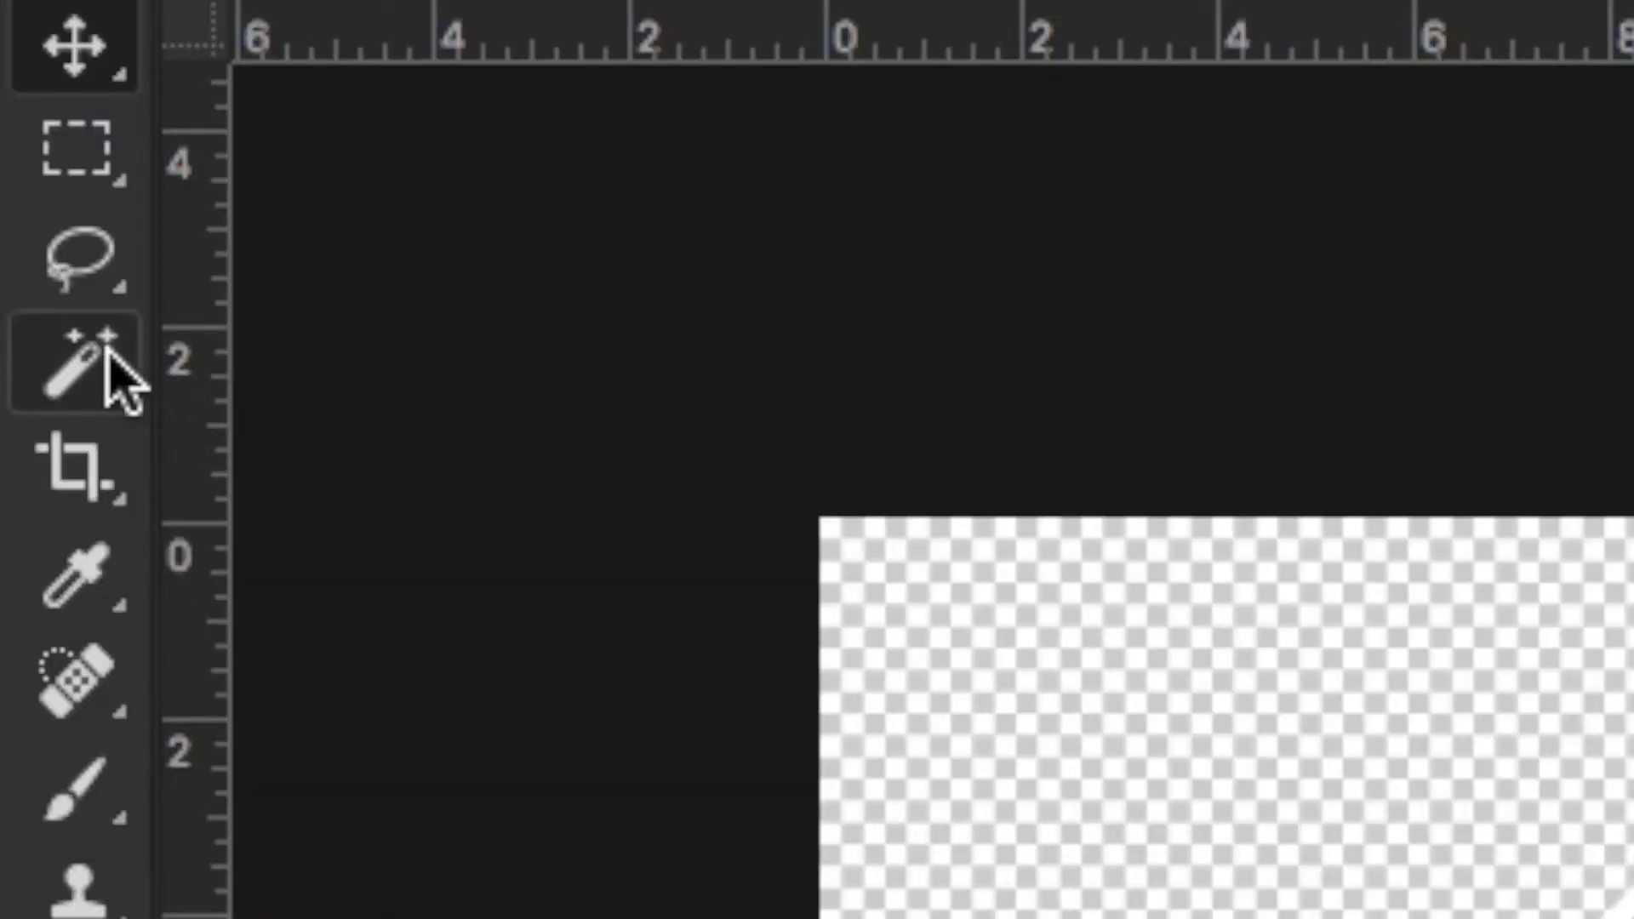
- Select the dark brown areas of the smiley artwork with the Magic Wand and copy them to a new layer
{"action": "left_click", "coordinate": [109, 353]}
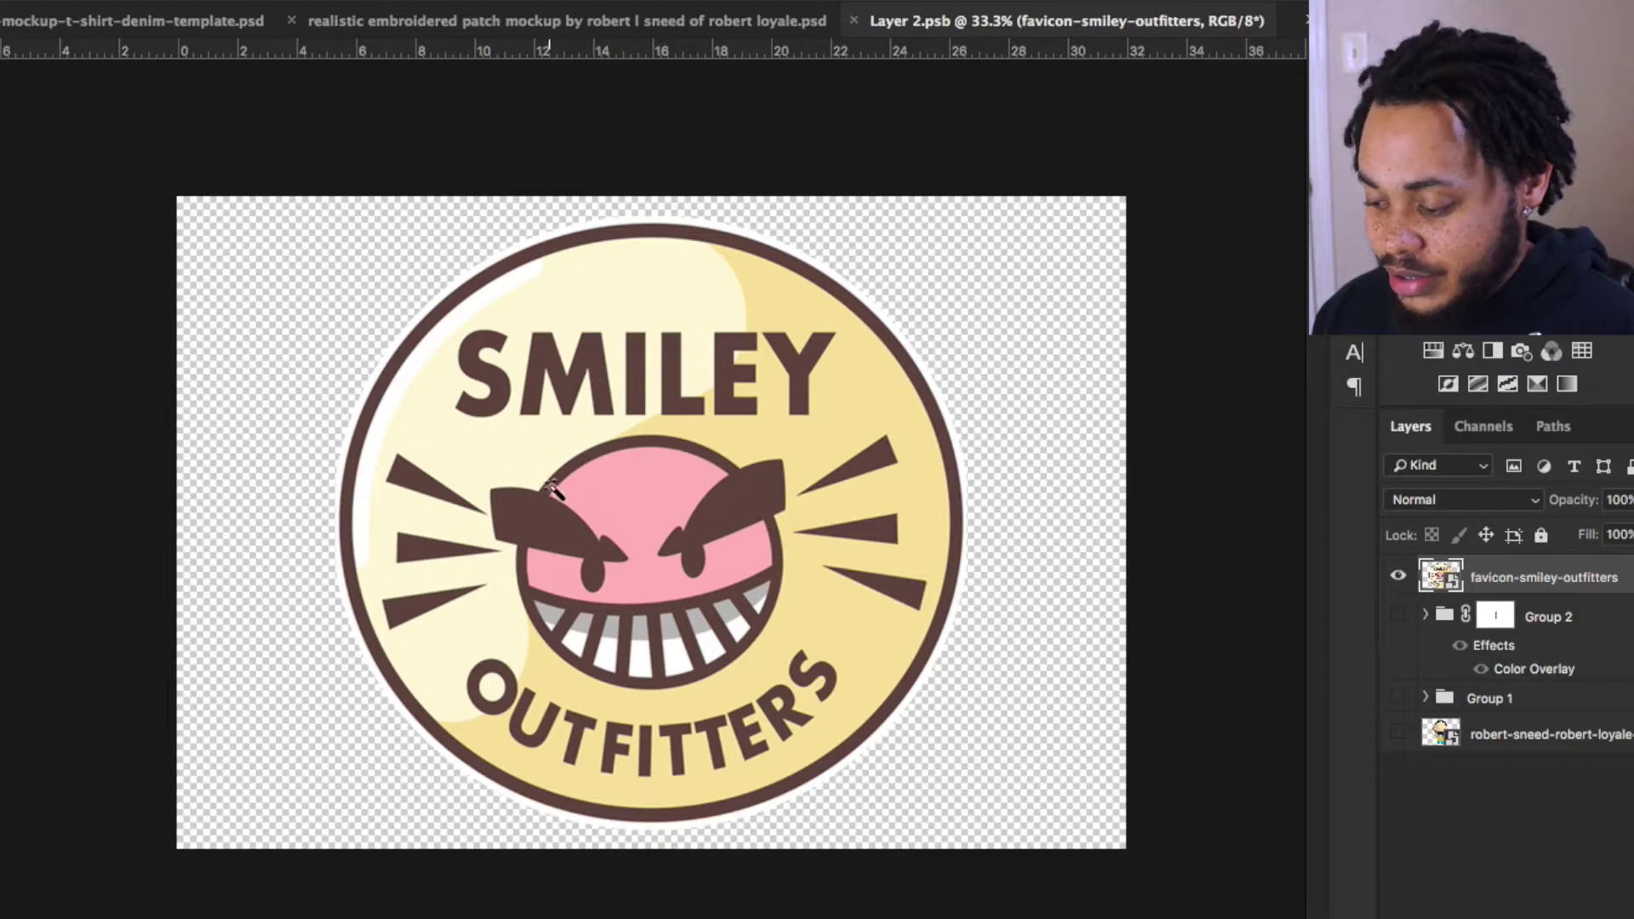
{"action": "left_click", "coordinate": [549, 528]}
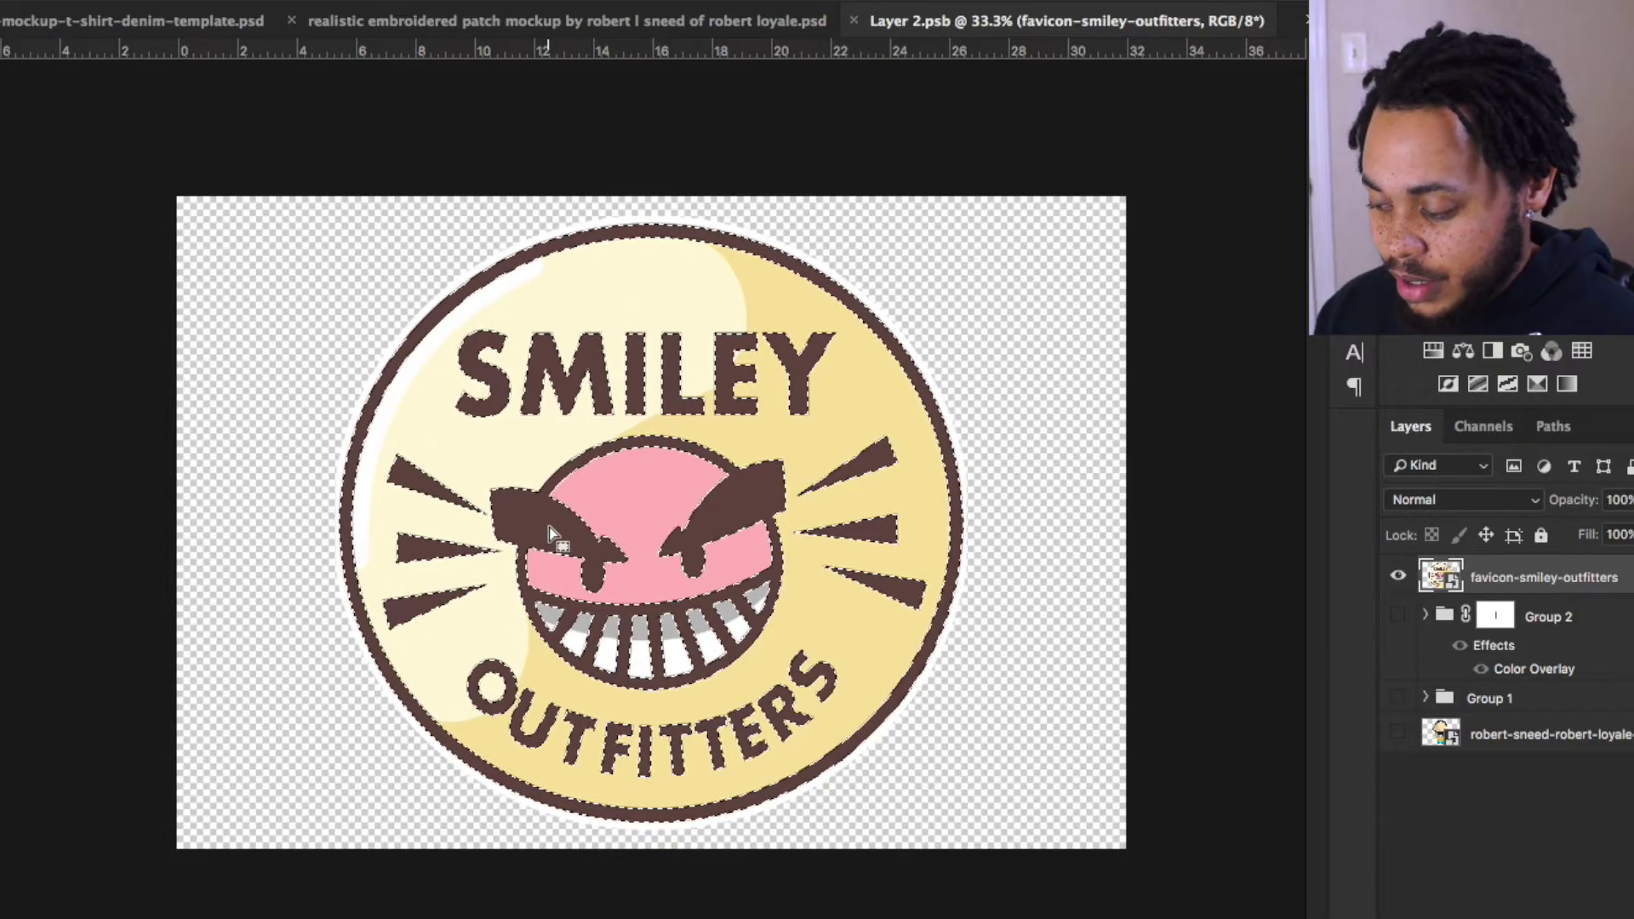
{"action": "key", "text": "ctrl+j"}
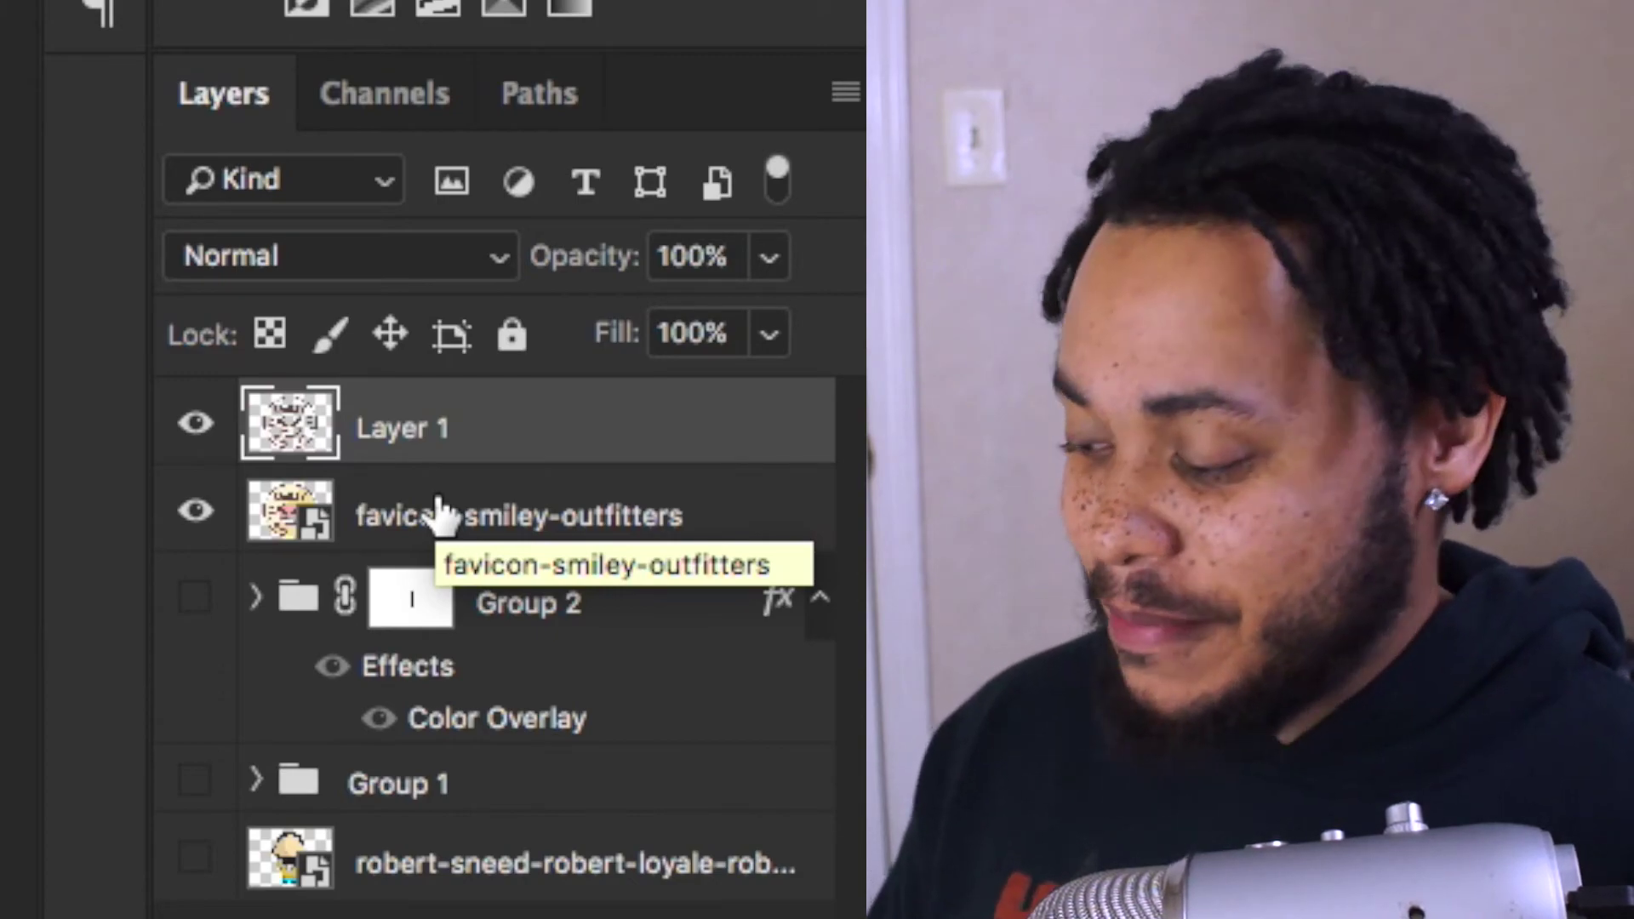
- Add a Multiply Drop Shadow to the copied brown layer at 75% opacity and 3 px distance, reducing its size
{"action": "double_click", "coordinate": [649, 456]}
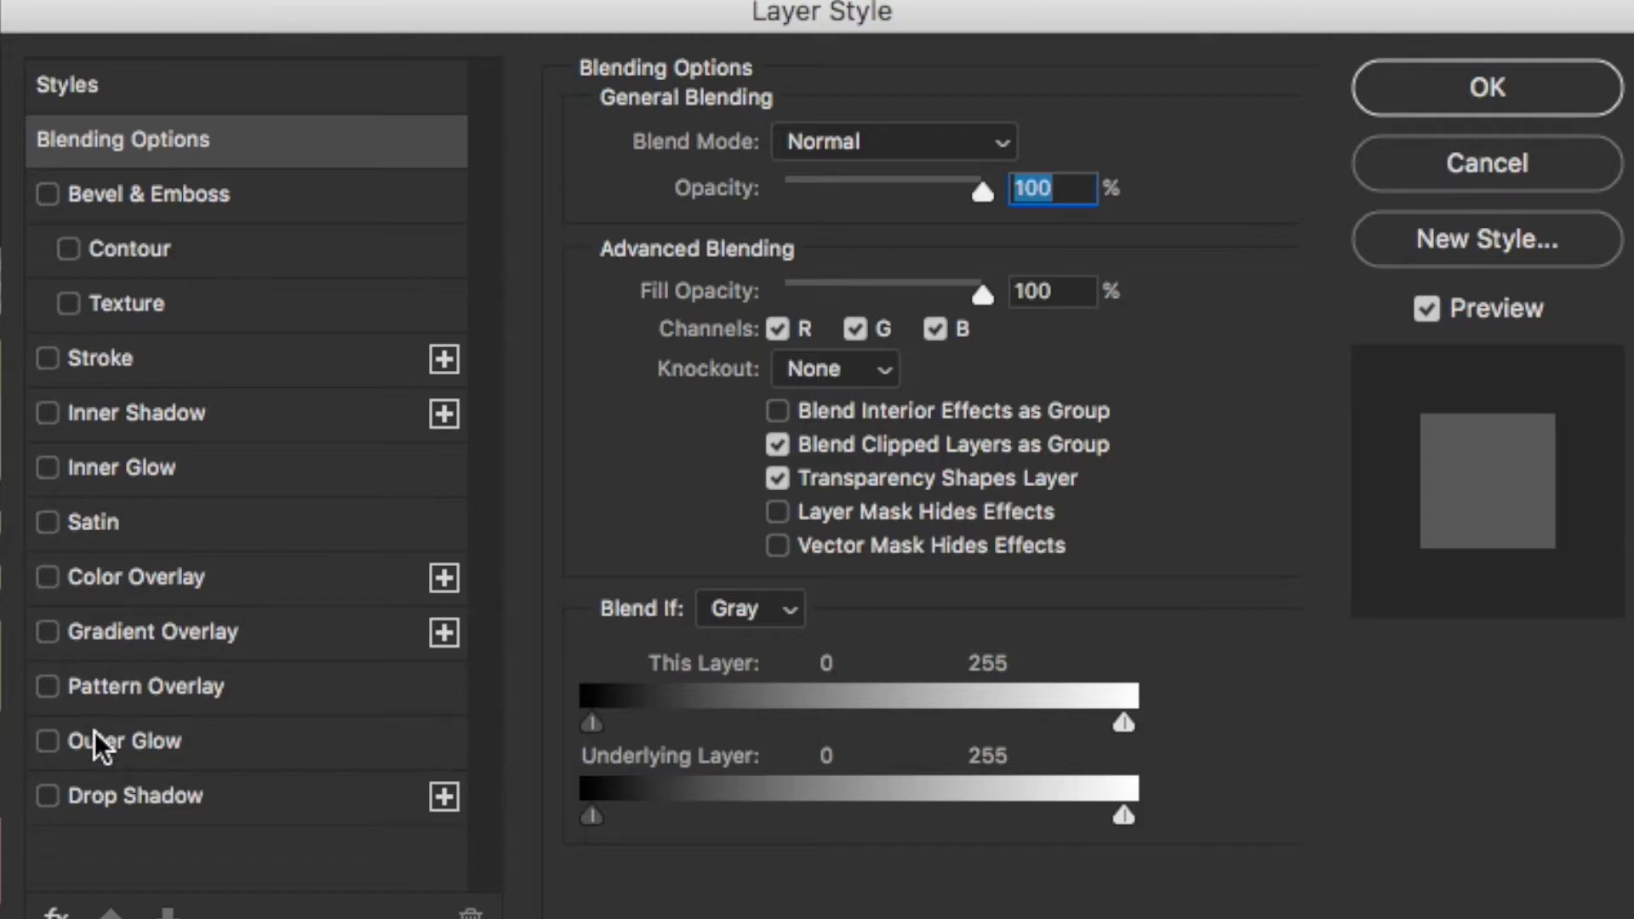
{"action": "left_click", "coordinate": [50, 796]}
{"action": "left_click", "coordinate": [136, 798]}
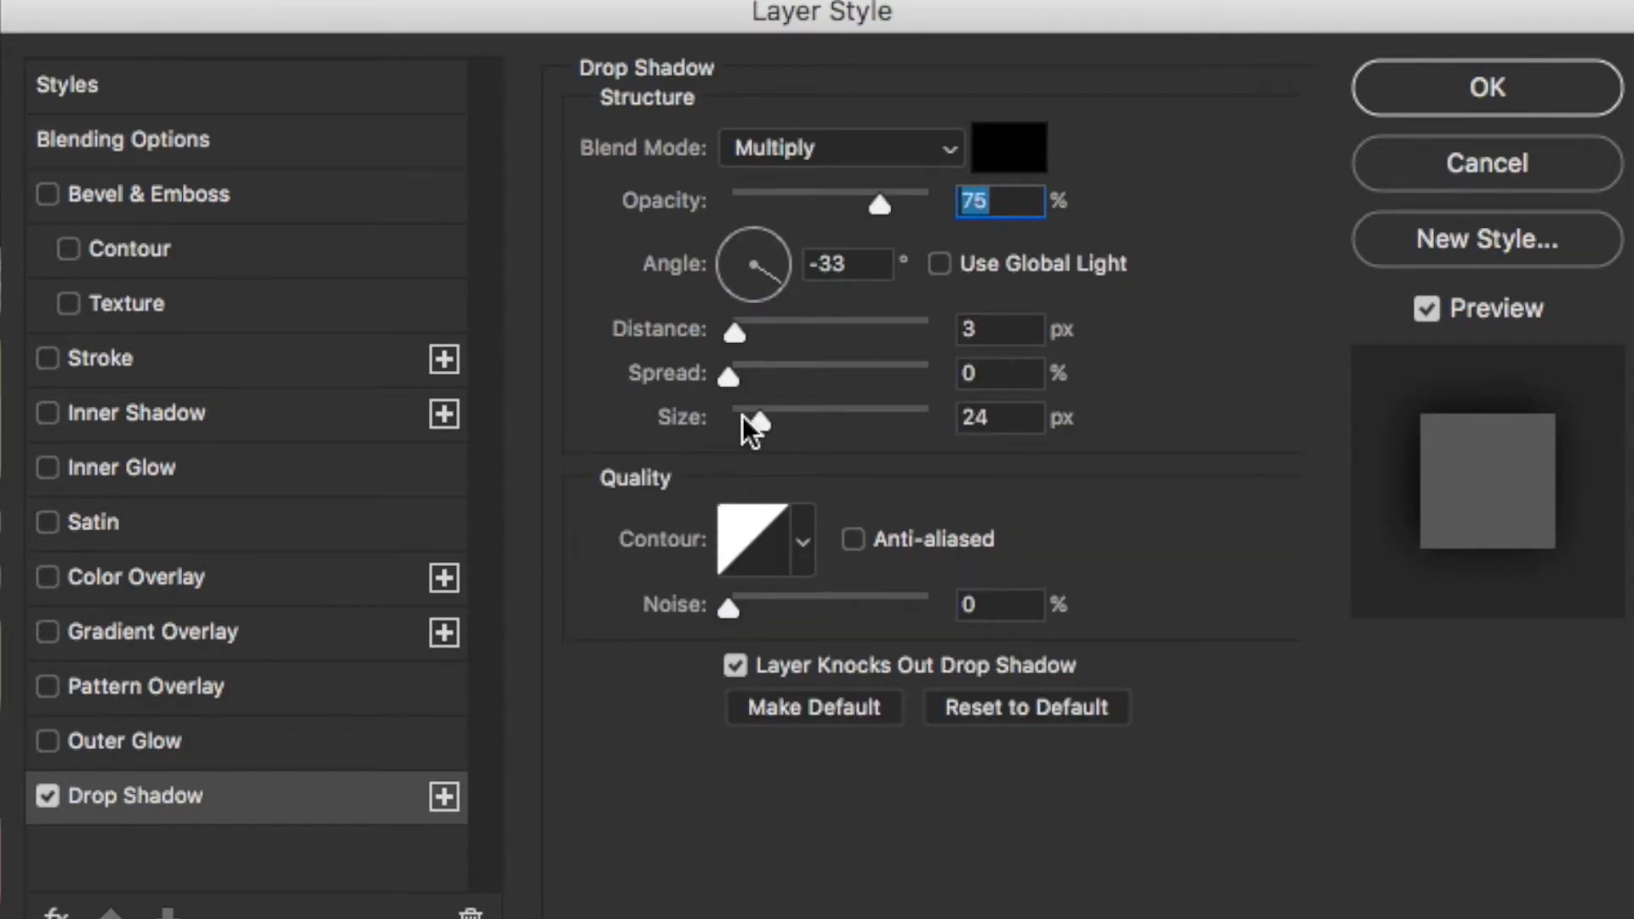
{"action": "left_click_drag", "start_coordinate": [742, 417], "coordinate": [751, 422]}
- Add a Multiply Inner Shadow to the copied brown layer with 66% opacity and a size of 15 px
{"action": "left_click", "coordinate": [192, 430]}
{"action": "left_click", "coordinate": [215, 421]}
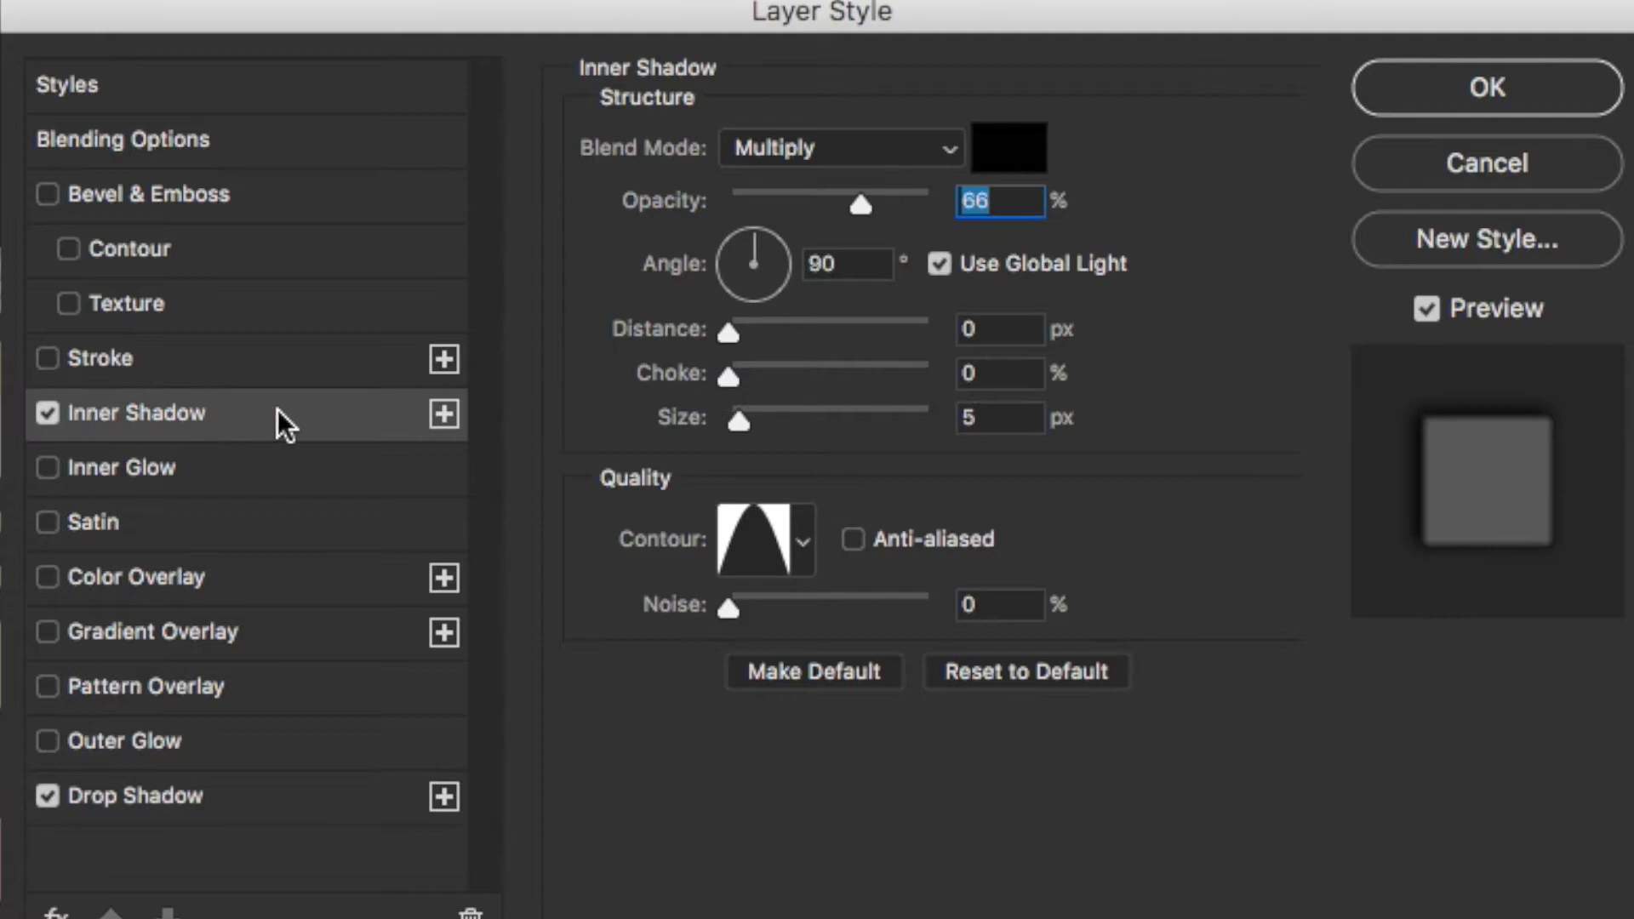
{"action": "left_click_drag", "start_coordinate": [744, 423], "coordinate": [761, 432]}
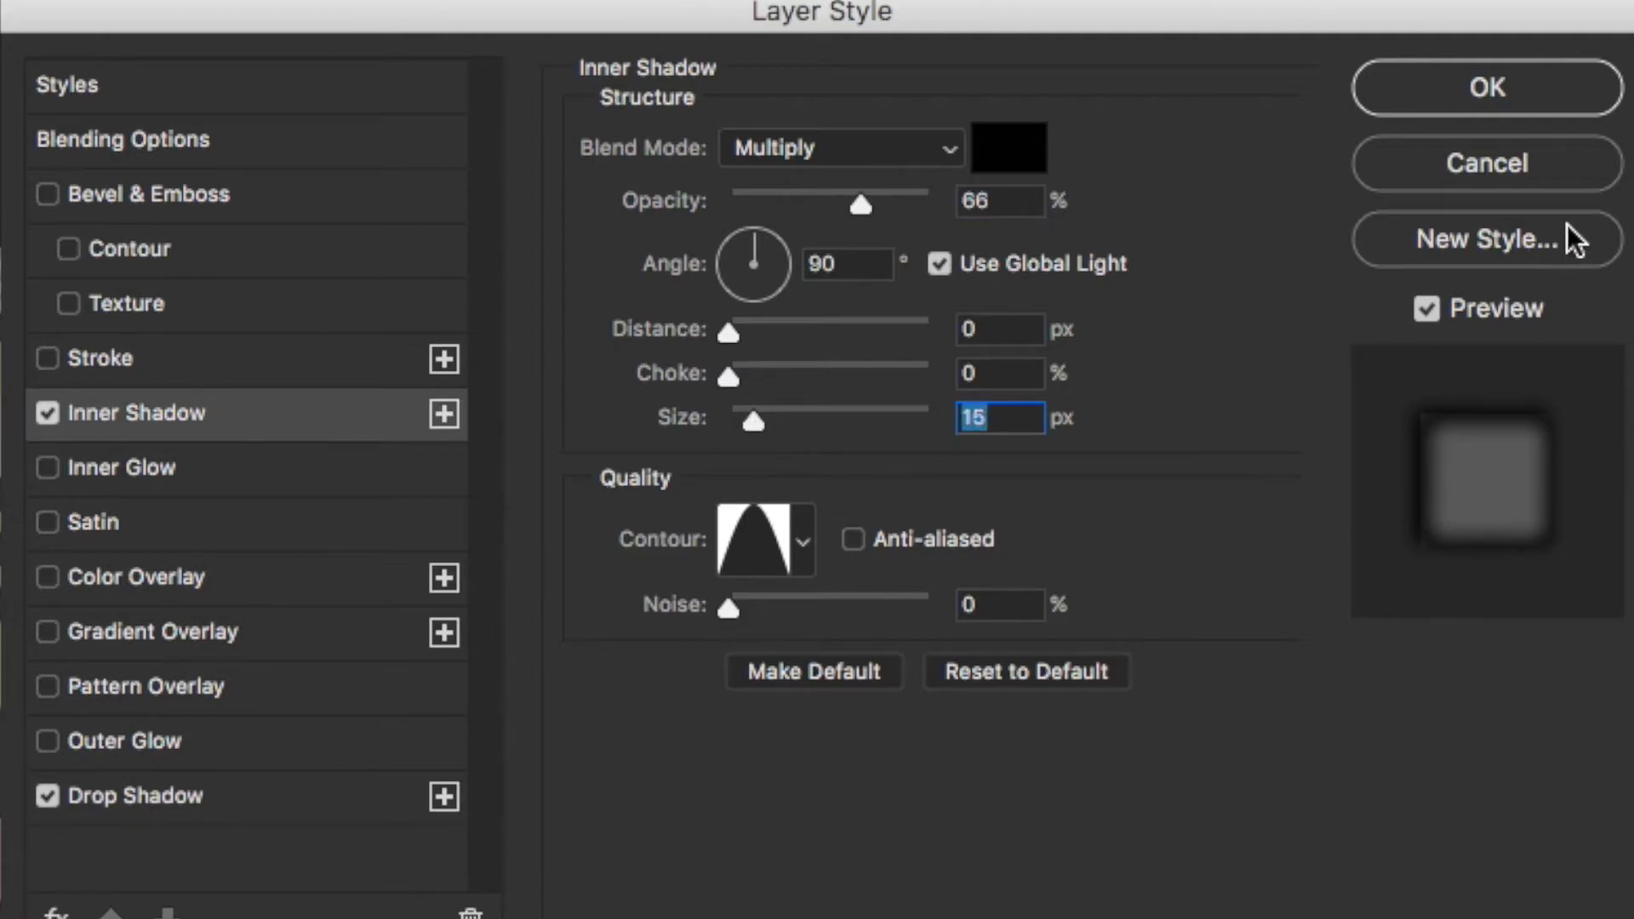
{"action": "left_click", "coordinate": [1508, 111]}
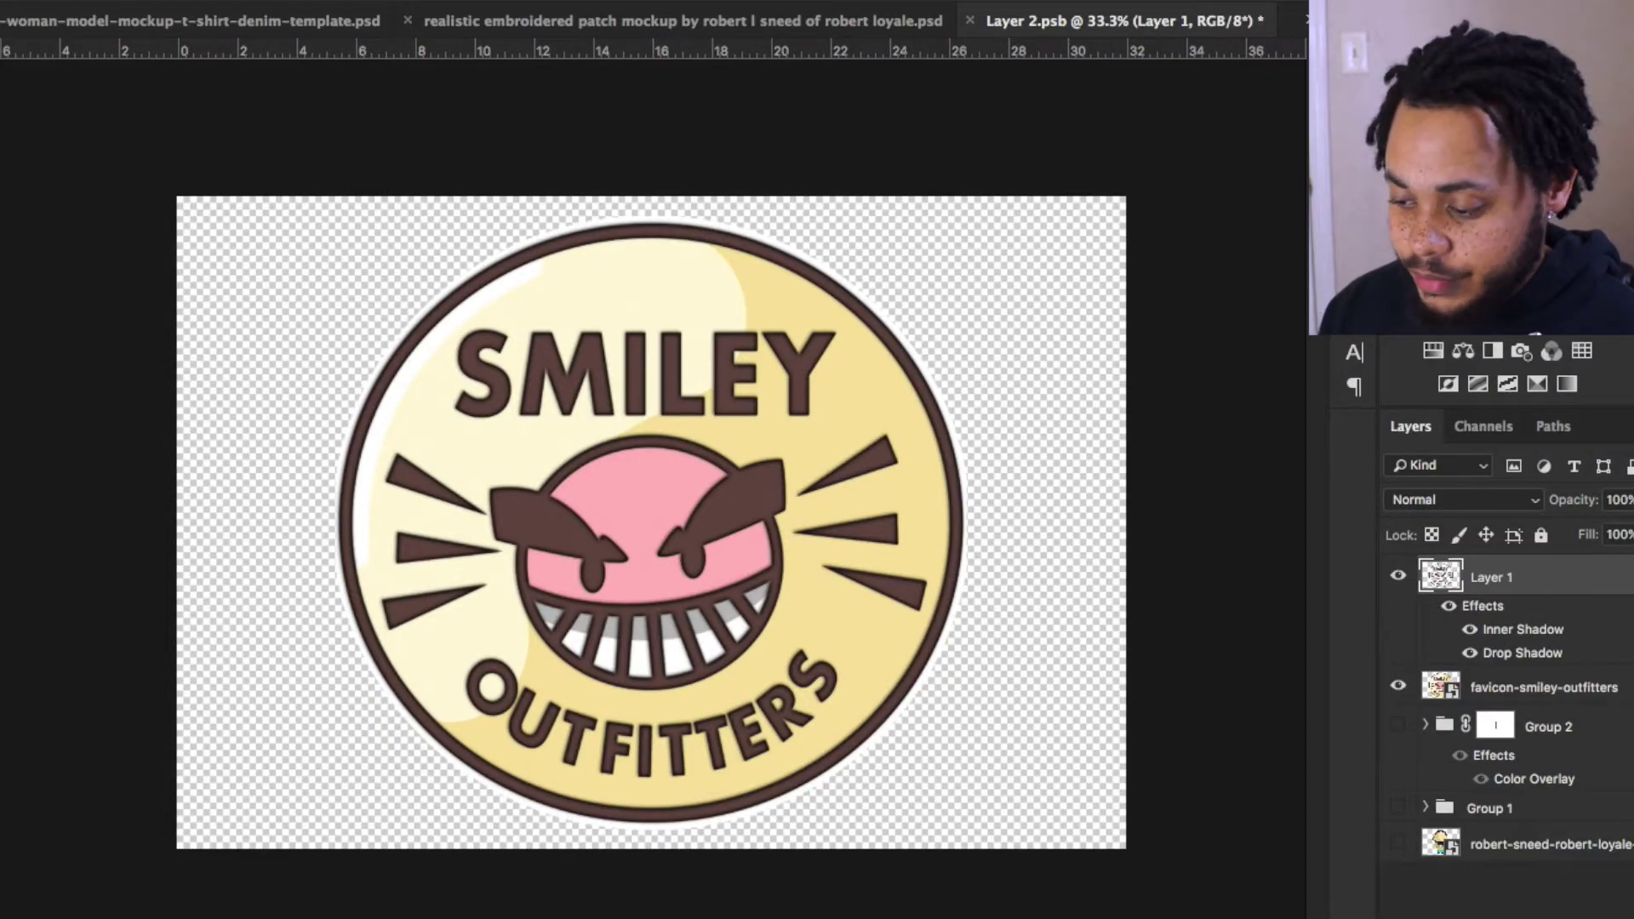
- Save the smart object artwork and check the updated embroidered patch mockup
{"action": "left_click", "coordinate": [190, 29]}
{"action": "left_click", "coordinate": [223, 595]}
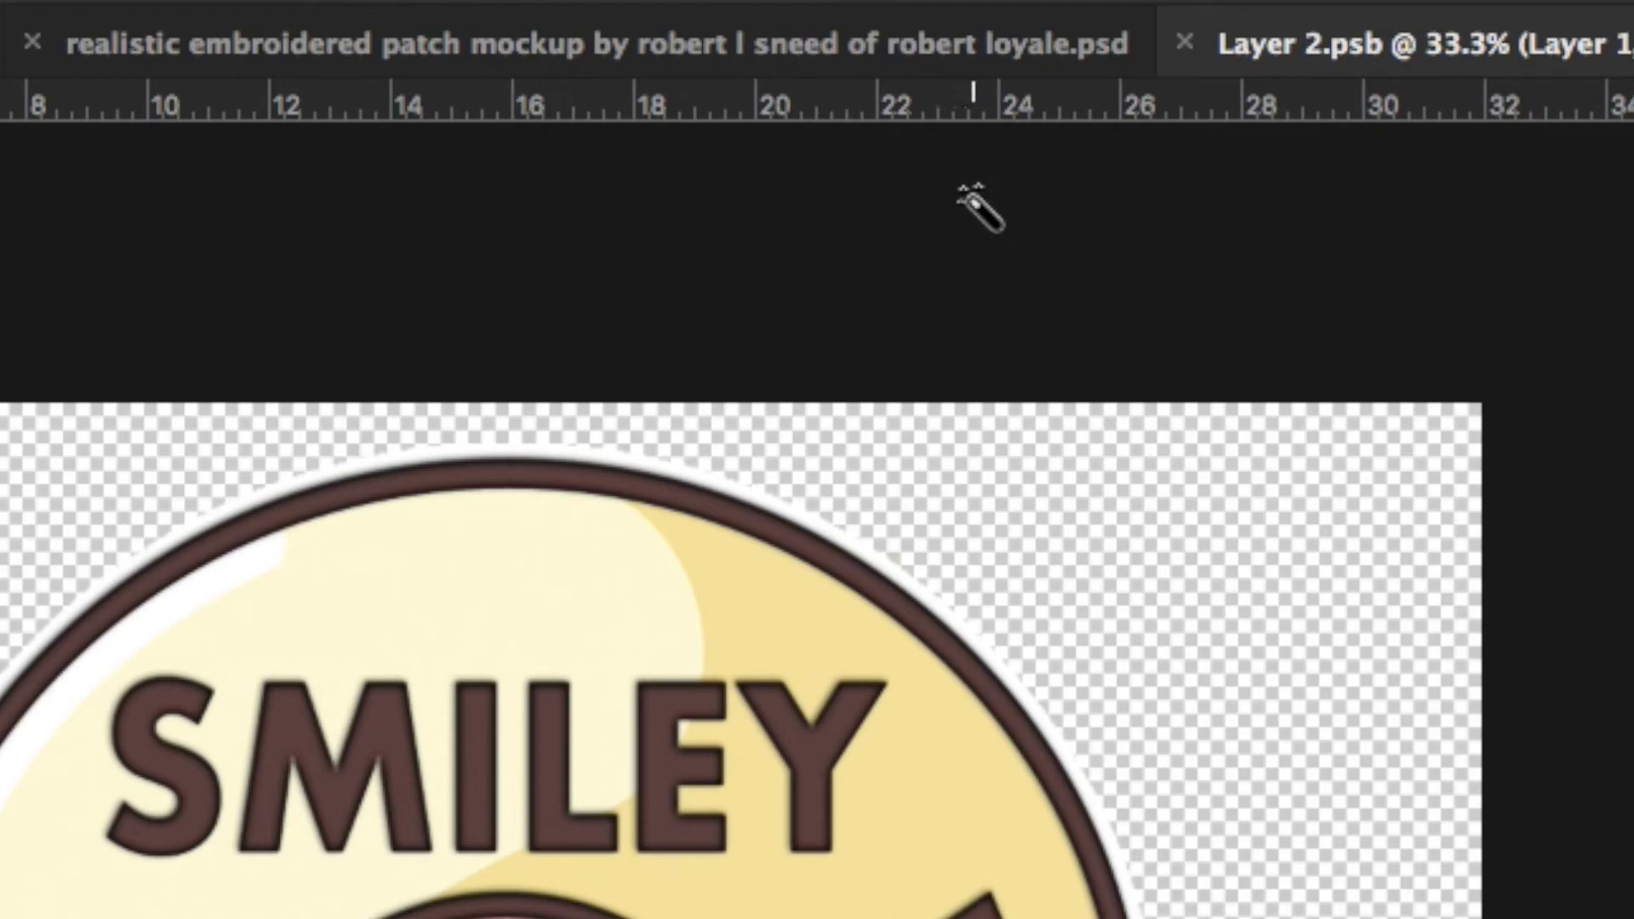
{"action": "left_click", "coordinate": [589, 49]}
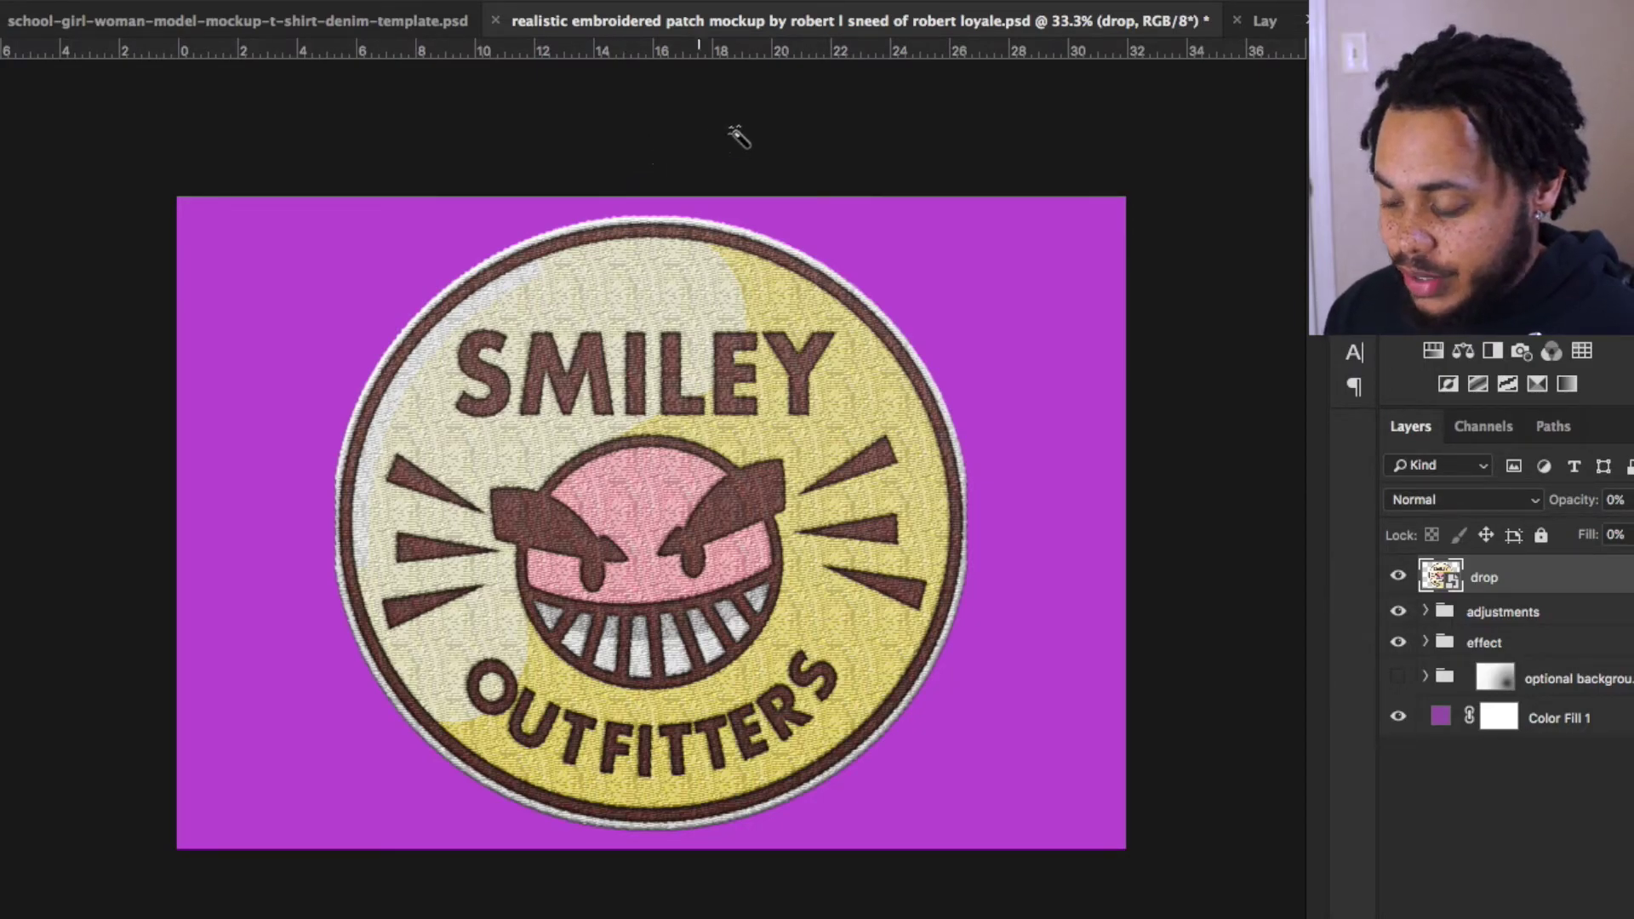
- Recolor the drop shadow of Layer 1 in the artwork file with the dark brown sampled from the SMILEY lettering
{"action": "left_click", "coordinate": [1268, 23]}
{"action": "double_click", "coordinate": [1522, 653]}
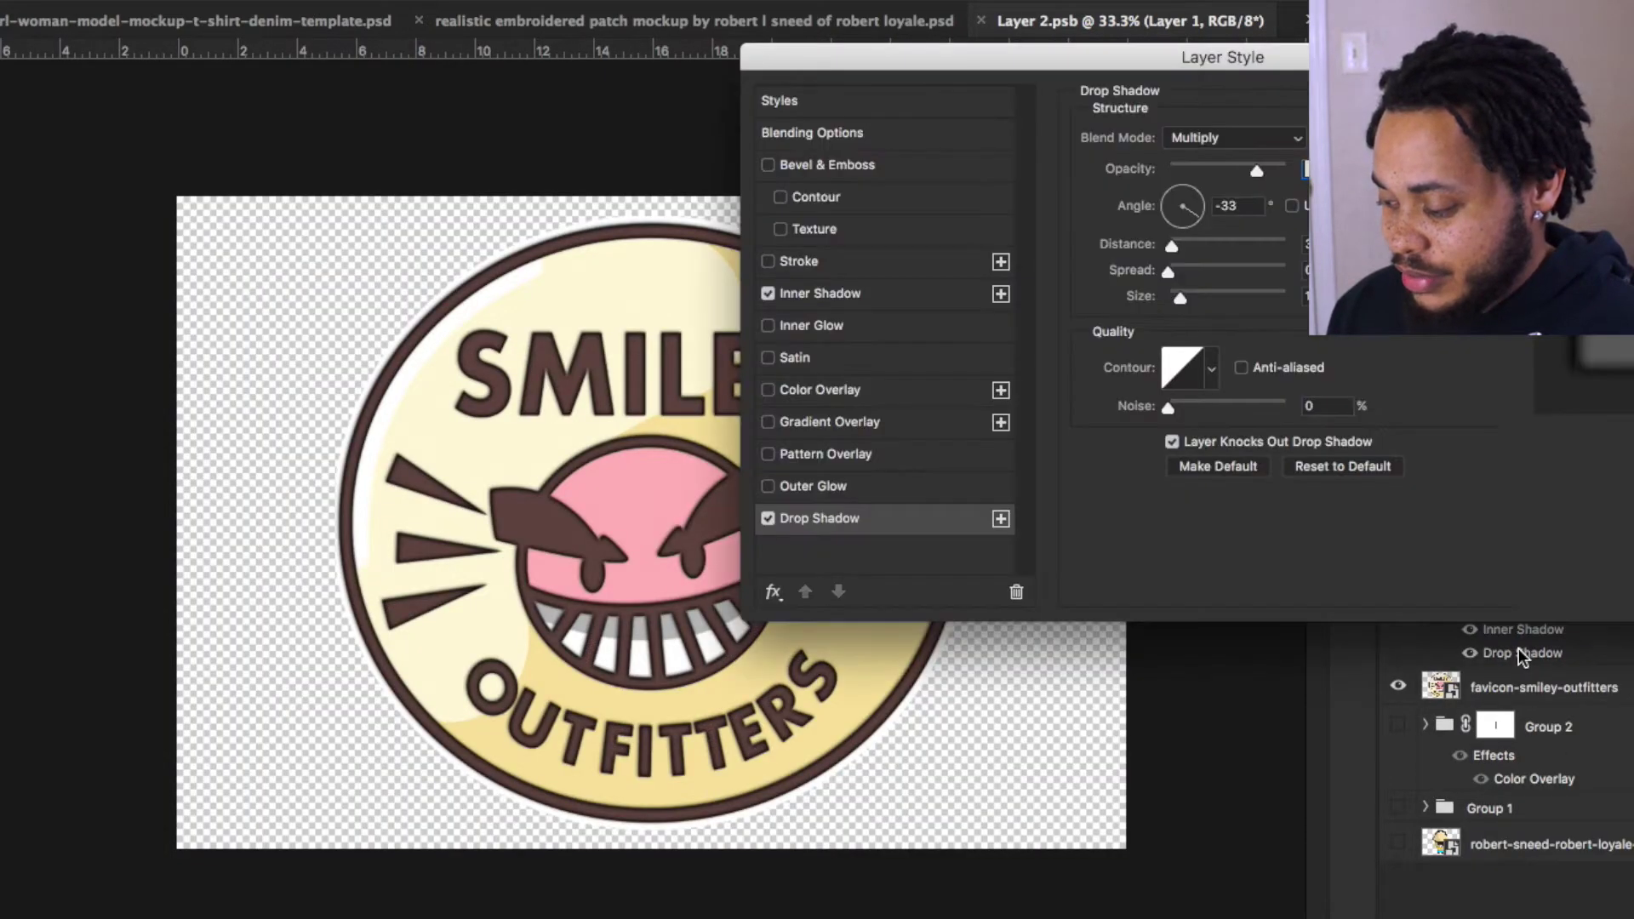
{"action": "left_click", "coordinate": [1323, 137]}
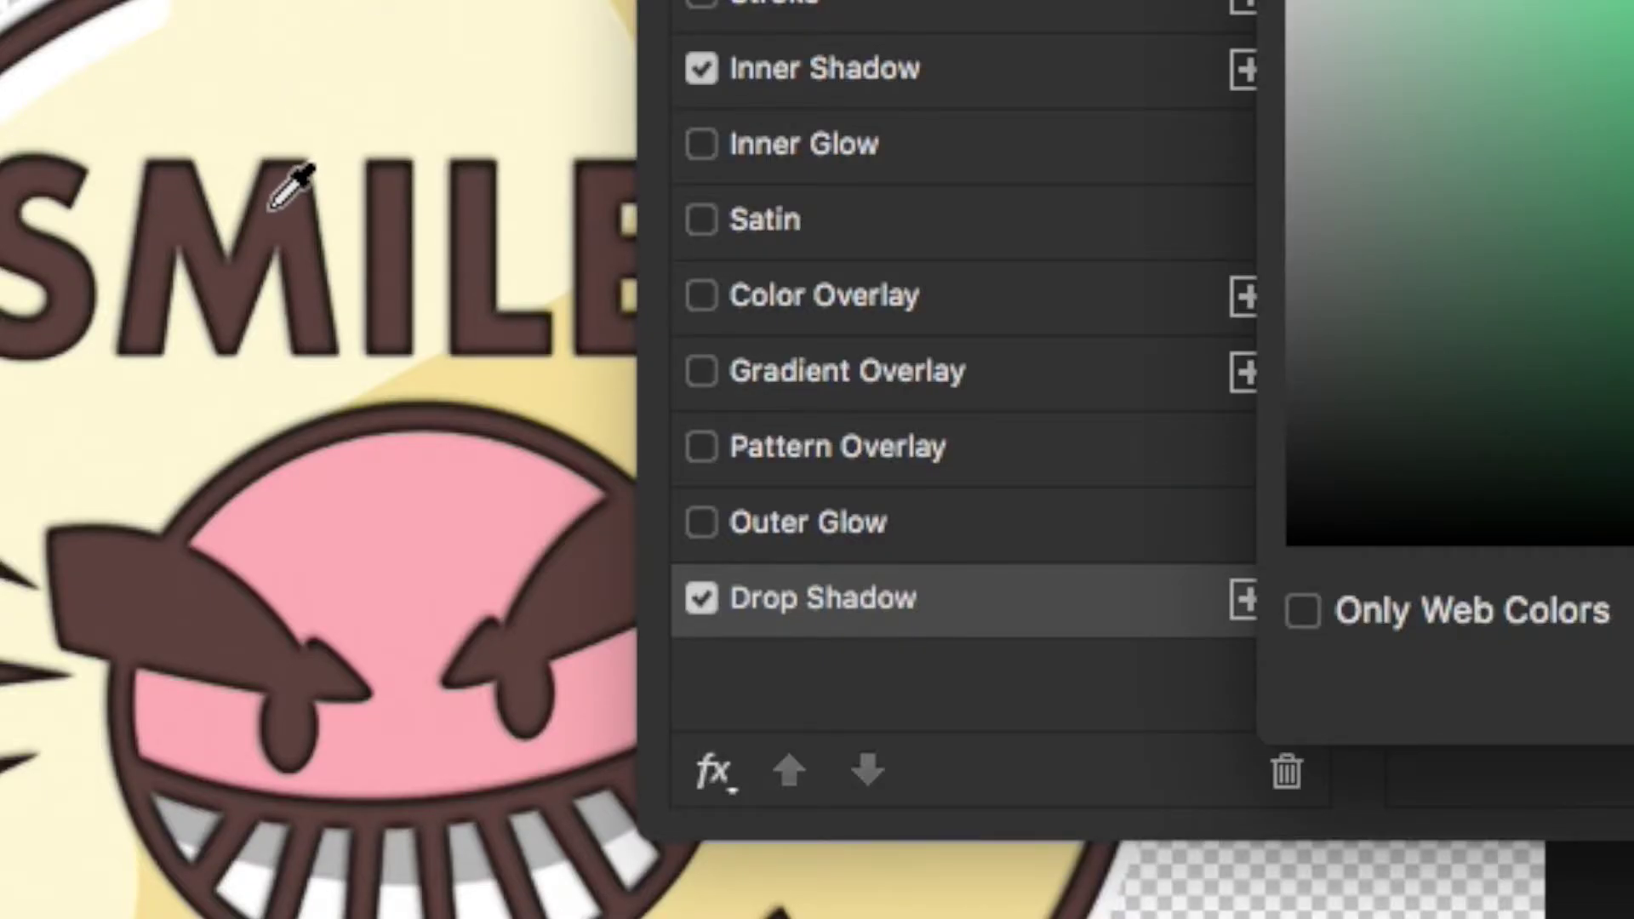
{"action": "left_click", "coordinate": [271, 207]}
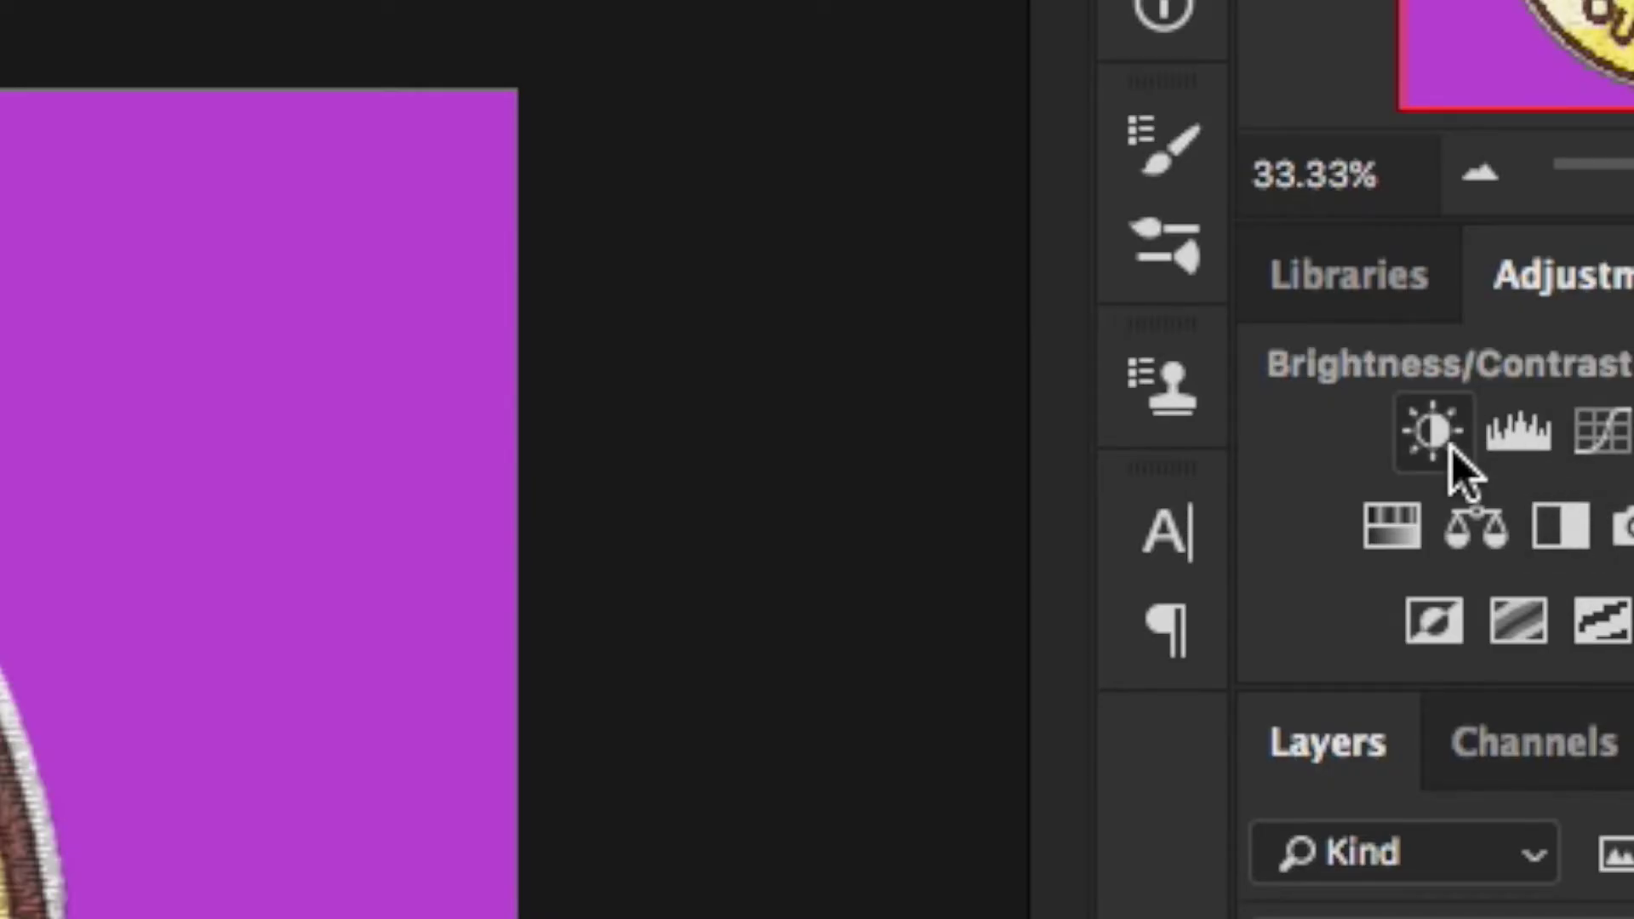
- Add a Brightness/Contrast adjustment to the patch mockup with contrast set to 24
{"action": "left_click", "coordinate": [1437, 452]}
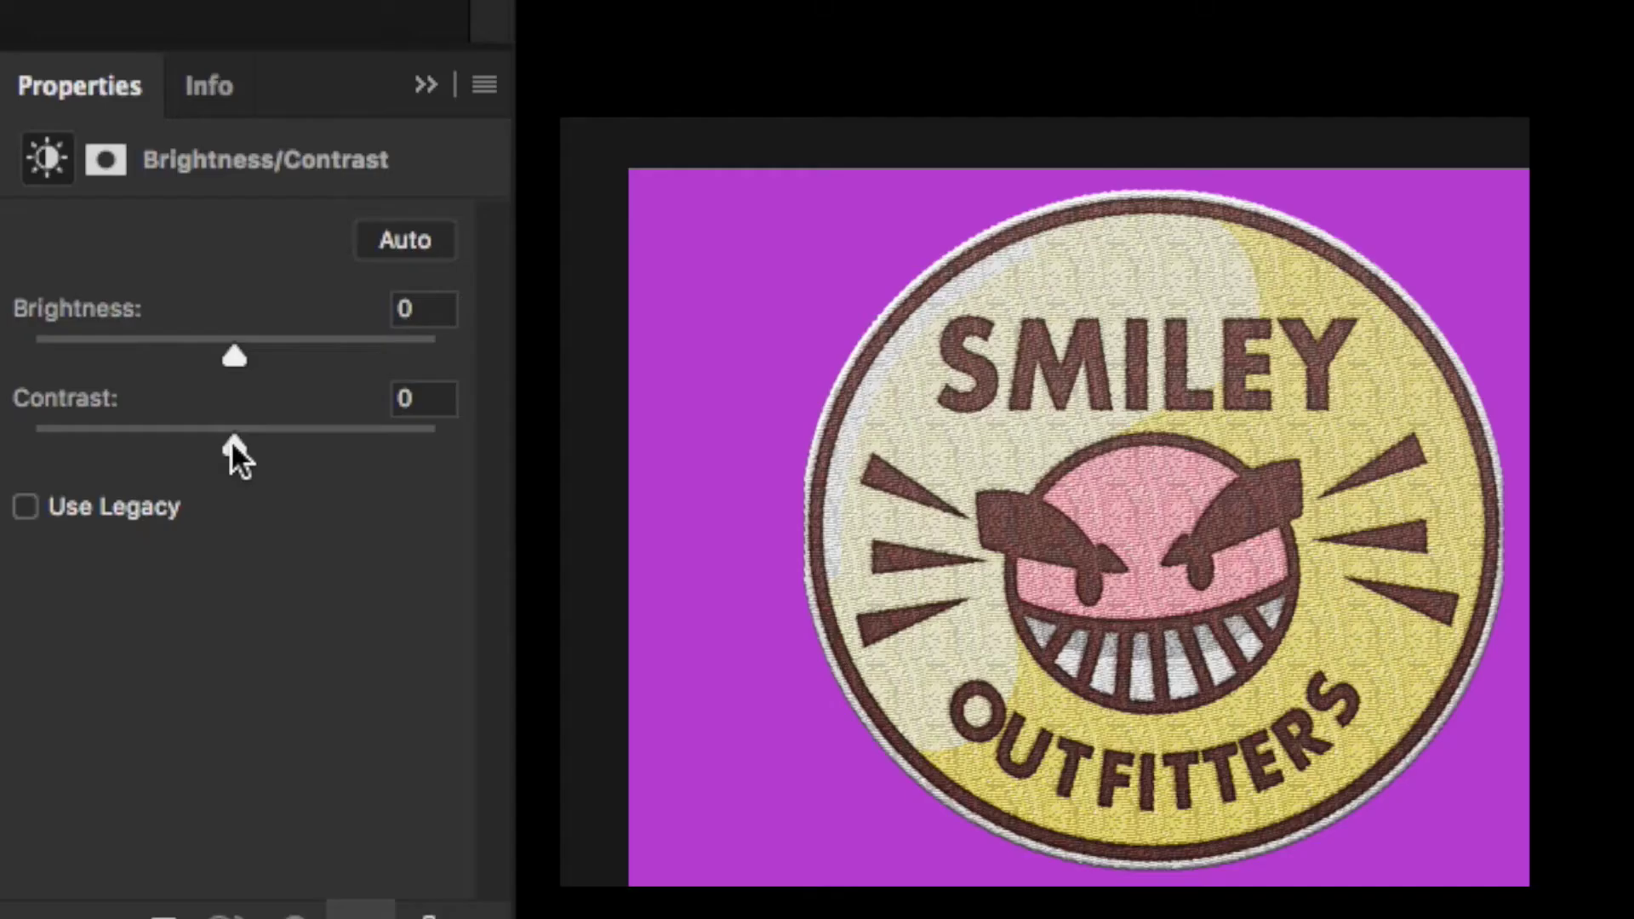
{"action": "left_click_drag", "start_coordinate": [240, 439], "coordinate": [284, 444]}
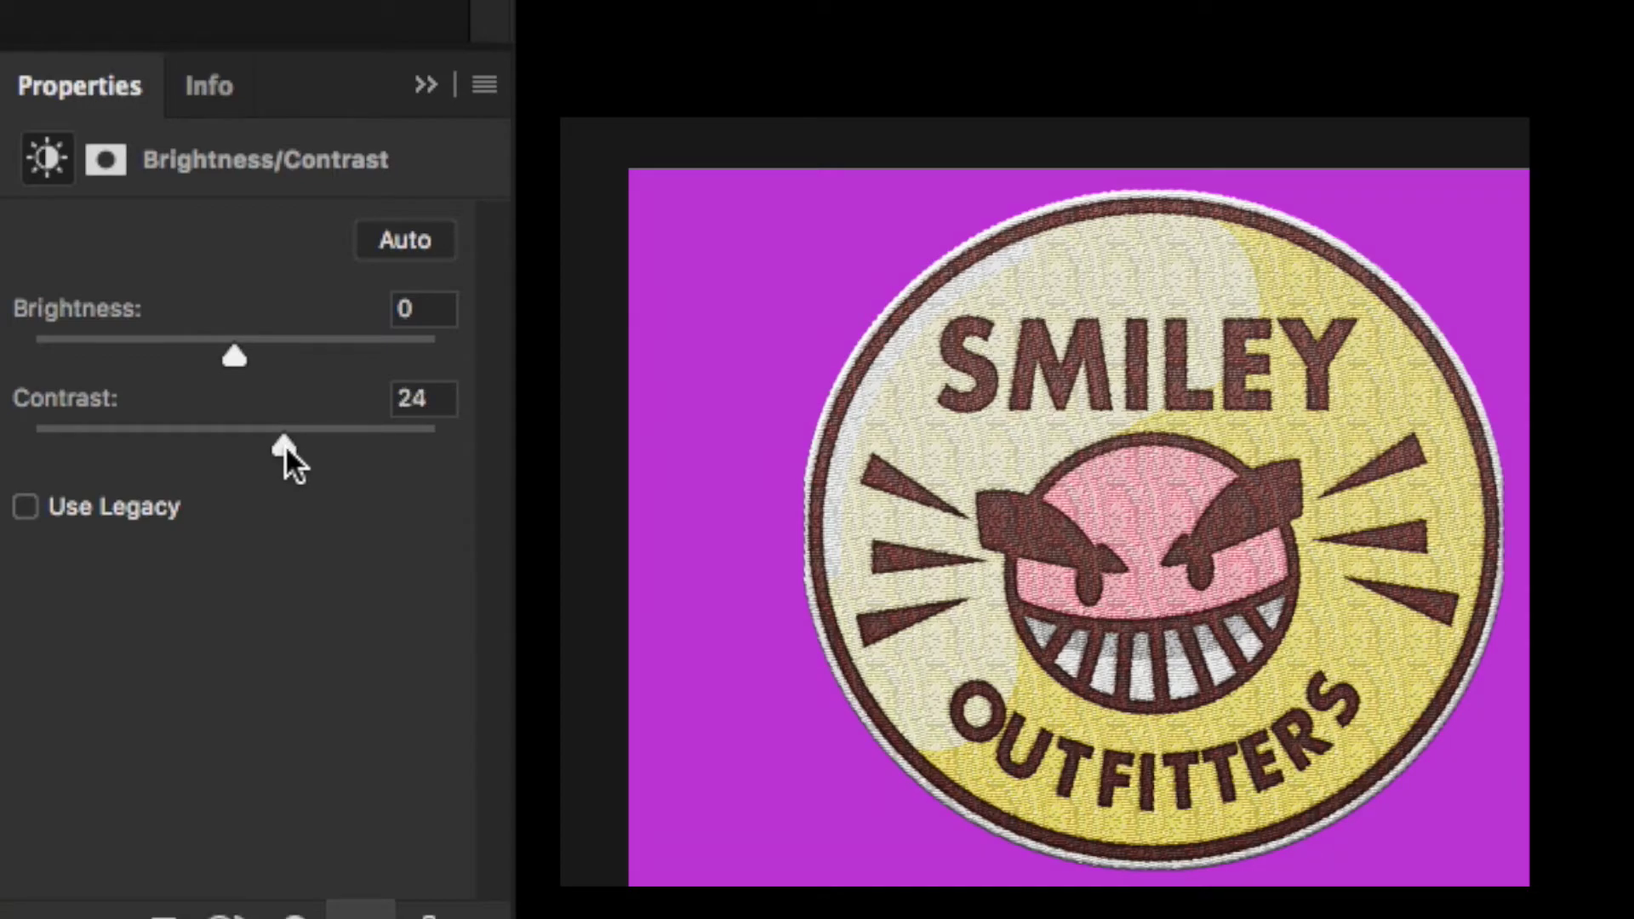